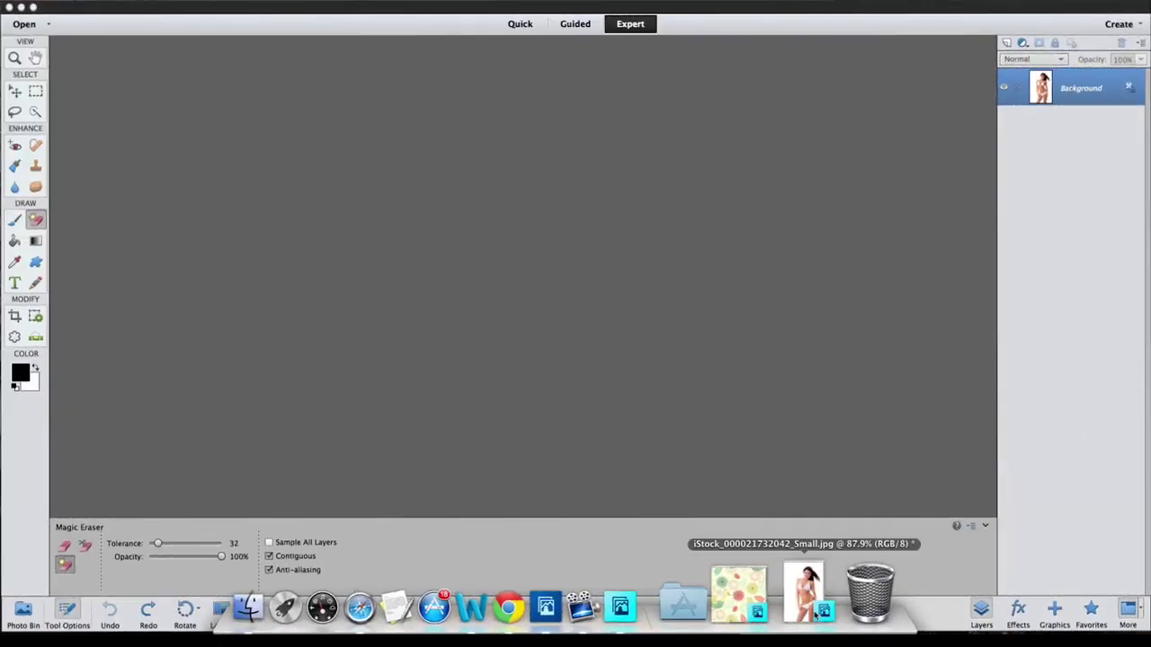
- Restore both minimized image windows and minimize flower.jpg, leaving the iStock photo open
click(868, 575)
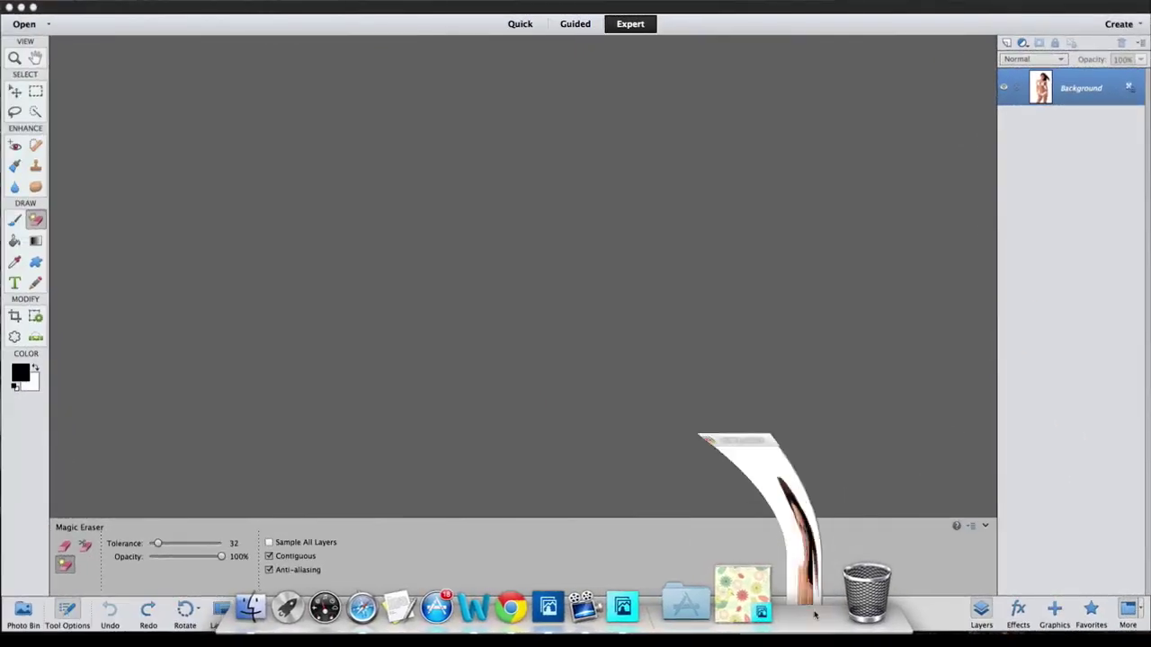
click(782, 604)
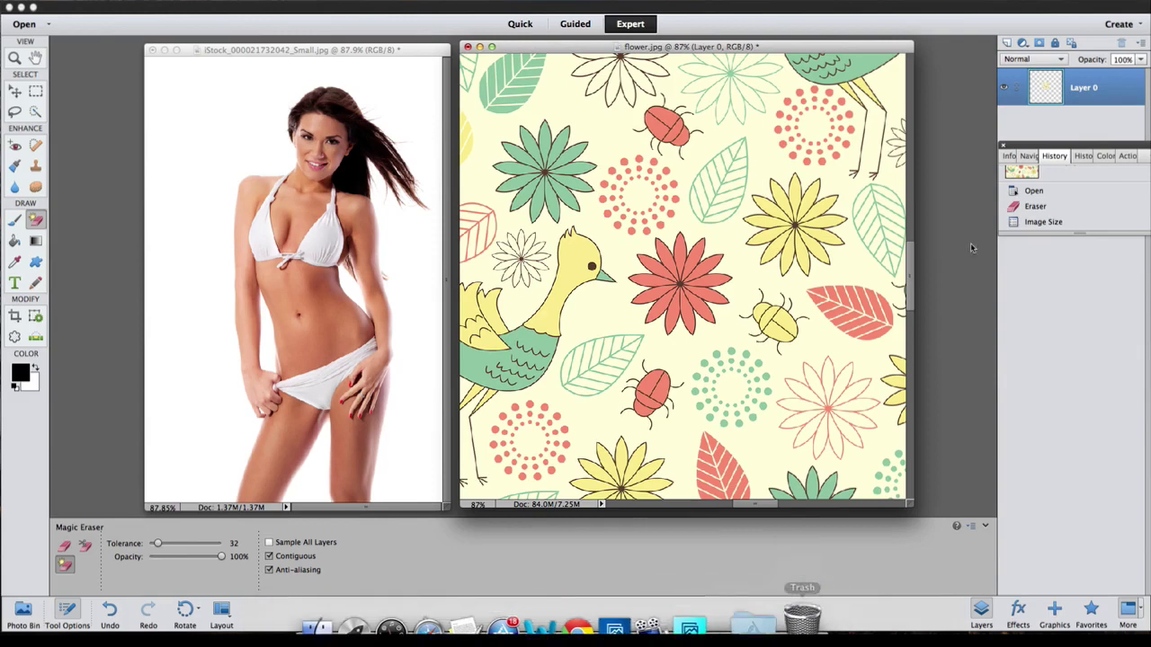
click(479, 47)
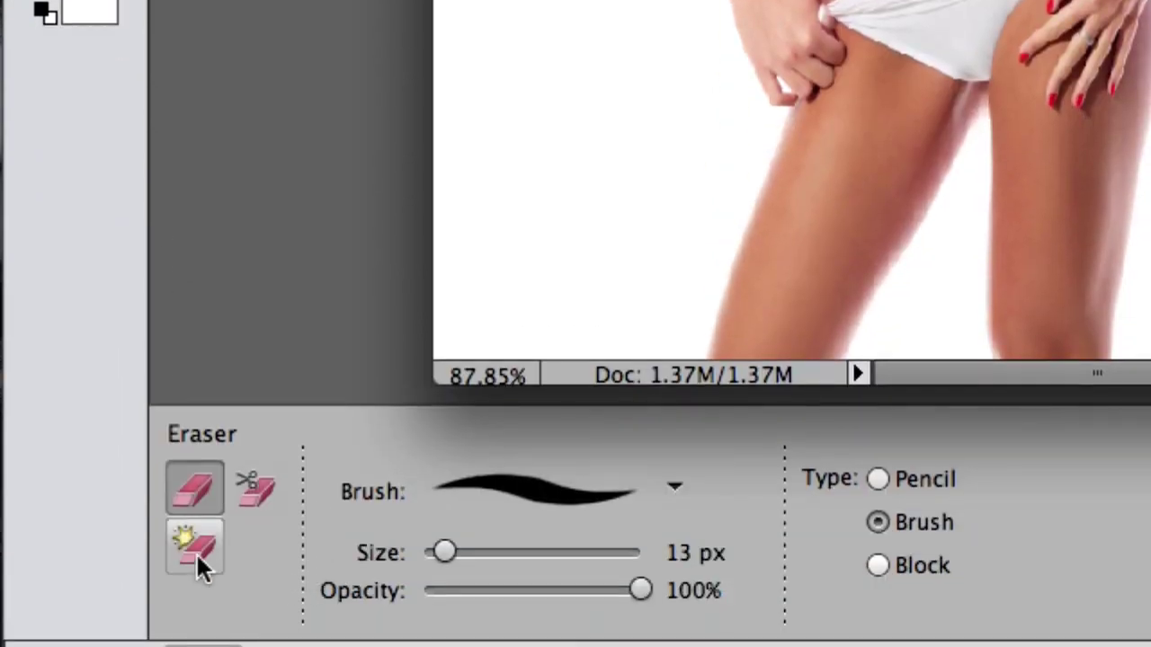
- Activate the Magic Eraser, try erasing the white background at tolerance 32, and undo the erasure
click(195, 546)
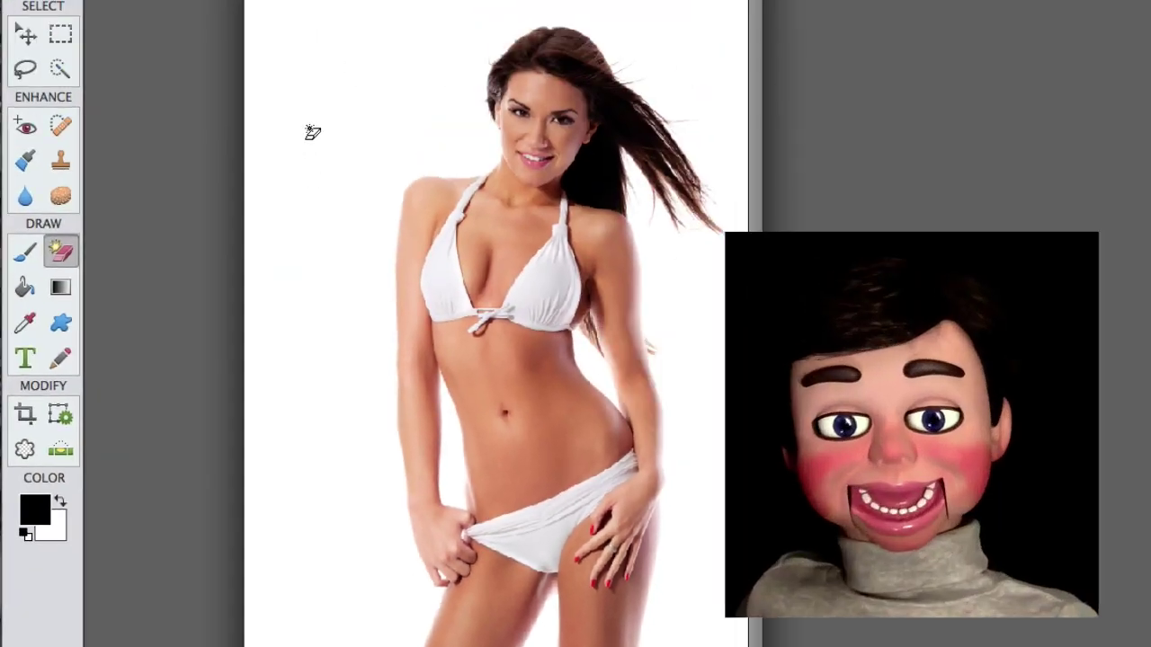
click(312, 131)
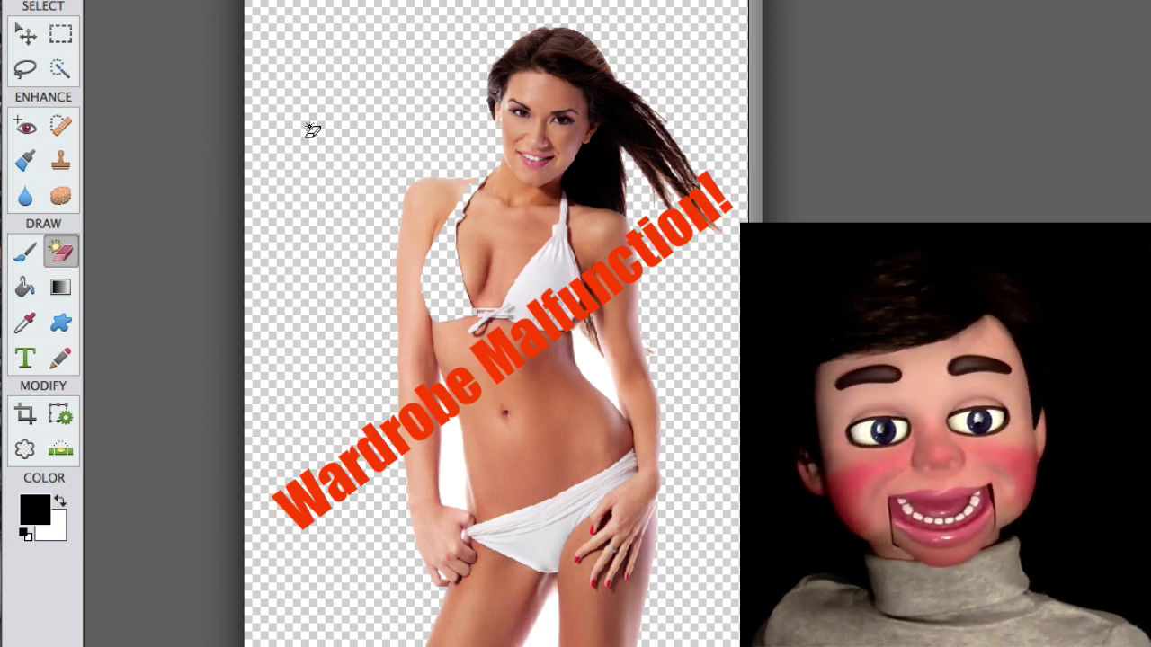
key(ctrl+z)
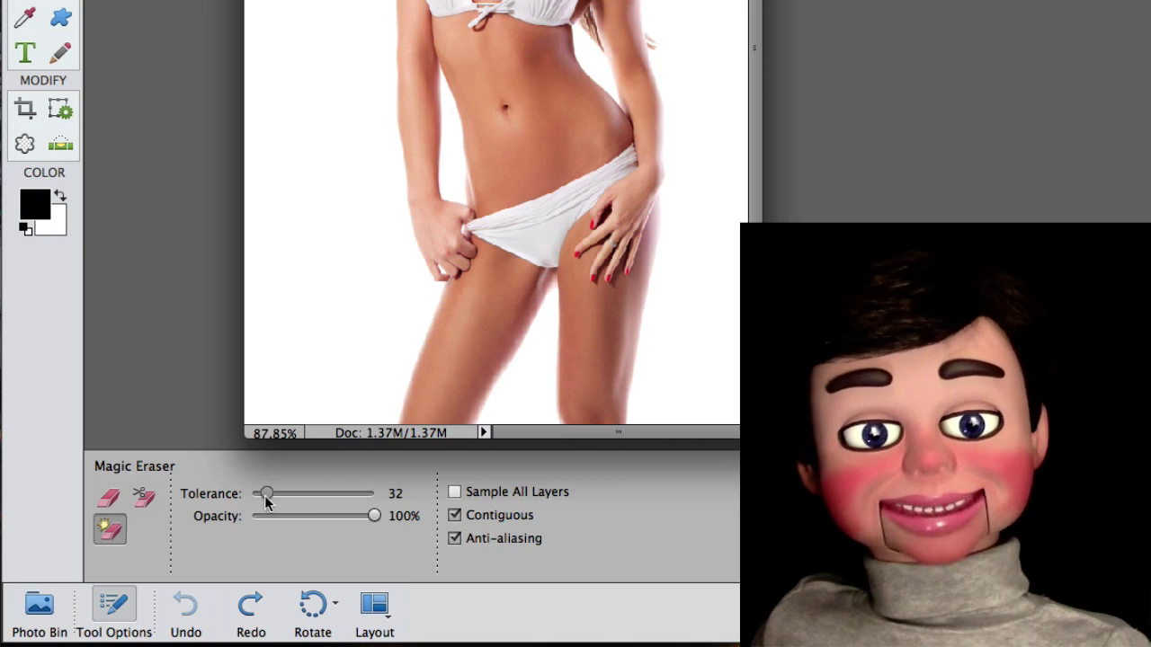
- Lower the Magic Eraser's tolerance and erase the white background around the woman
drag(265, 495, 260, 500)
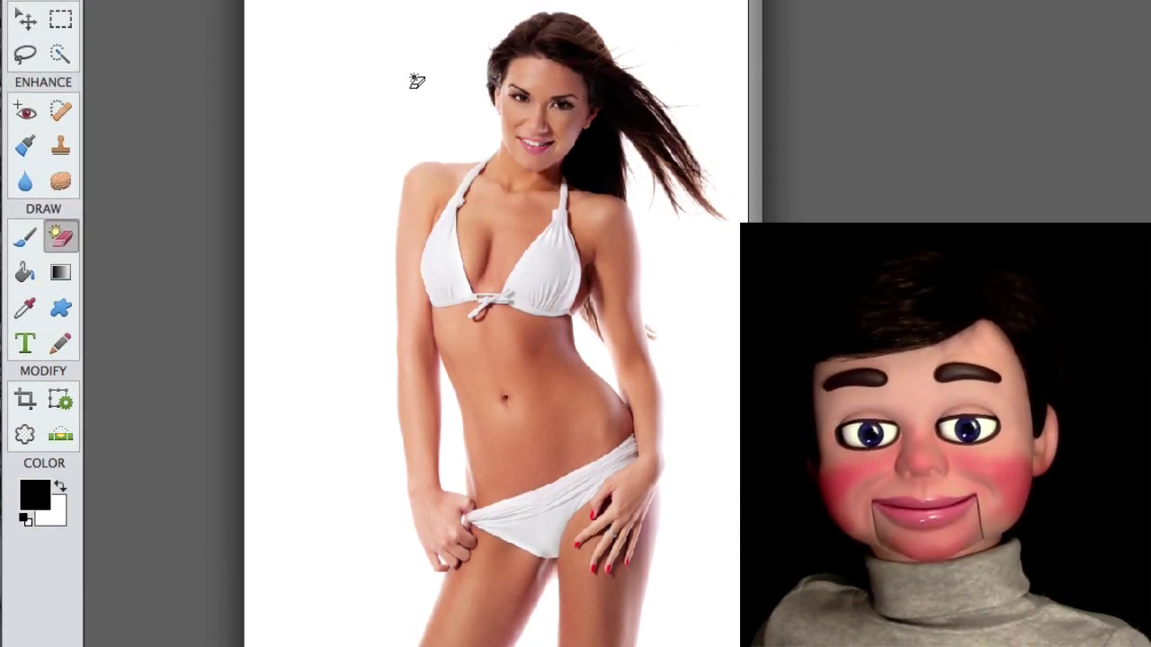
click(417, 81)
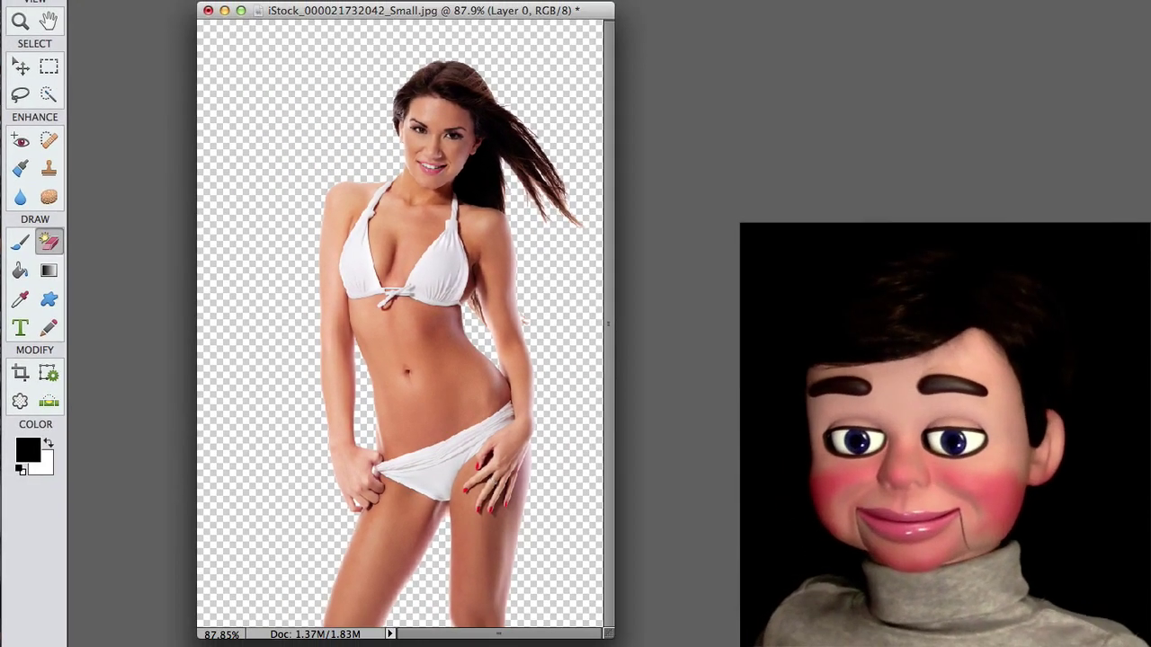
- Activate the Move tool and reposition the iStock photo's window in the workspace
click(20, 69)
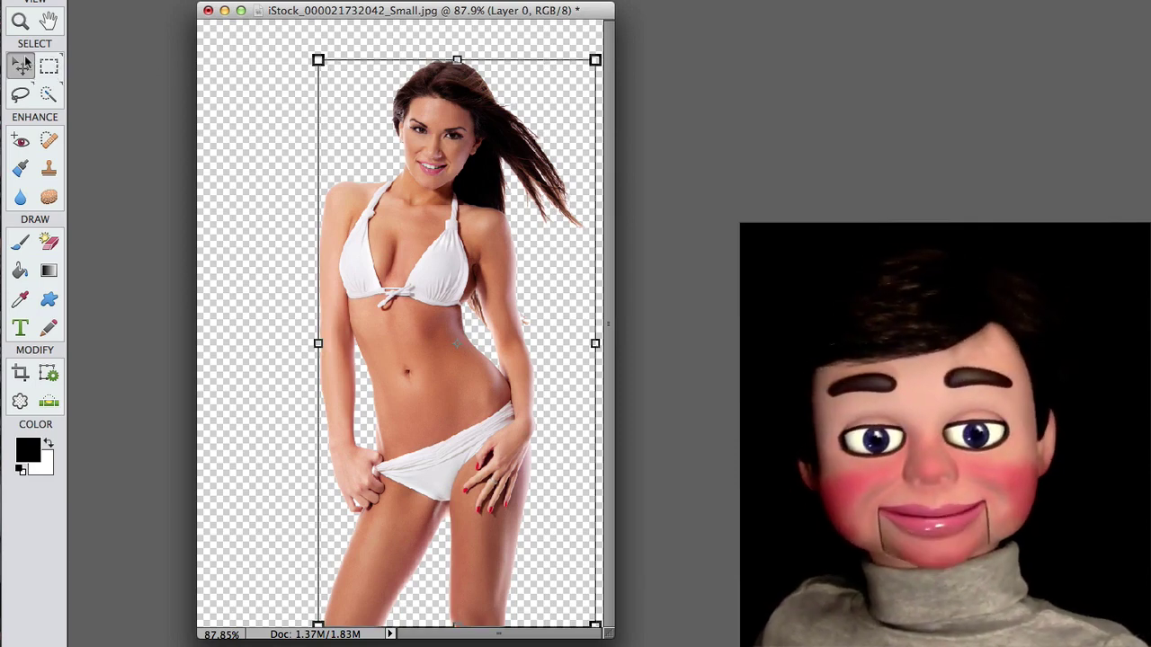
drag(315, 20, 377, 19)
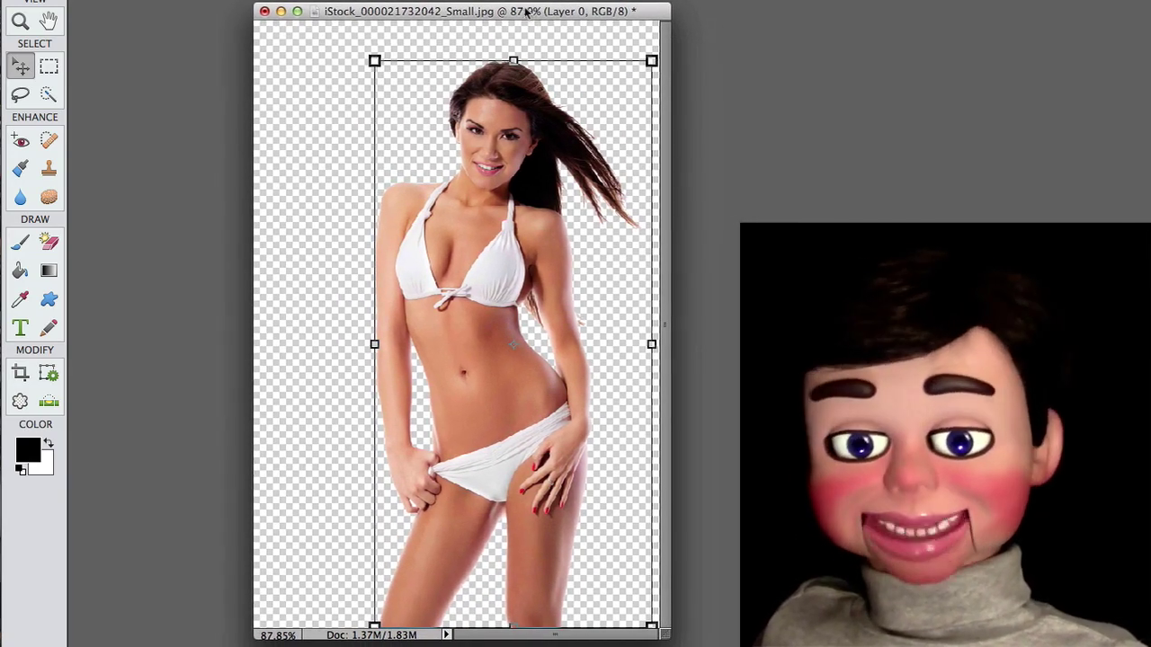
drag(537, 7, 488, 13)
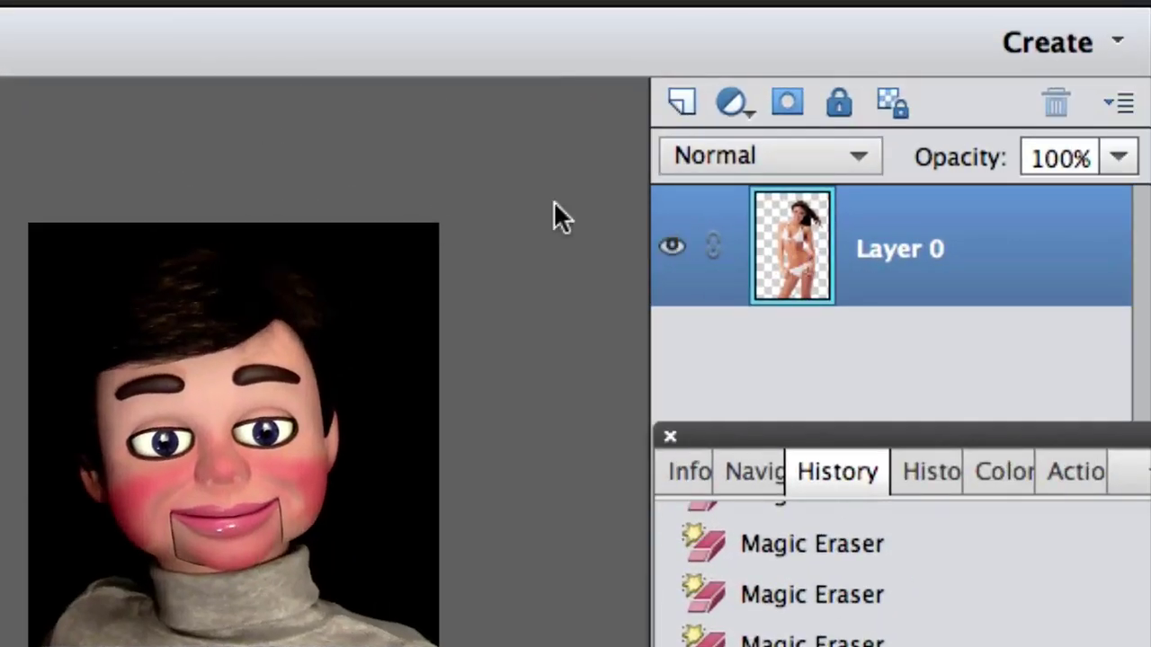
- Duplicate Layer 0 as Layer 1 into a new document named Girl in Bikini
right_click(822, 237)
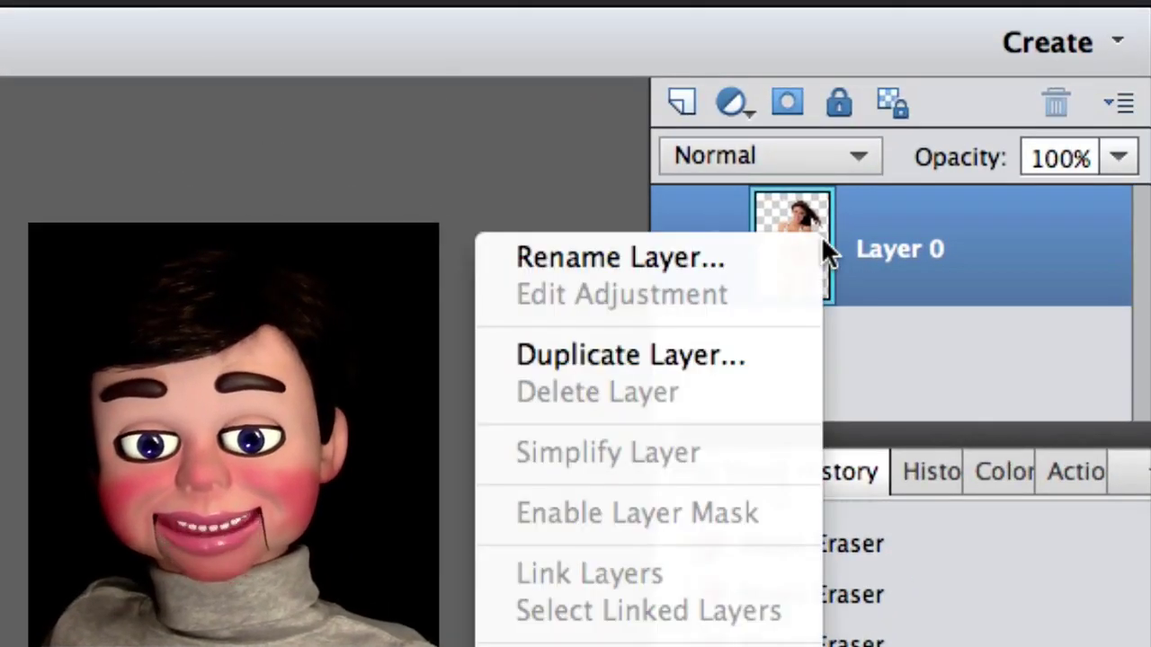
click(750, 355)
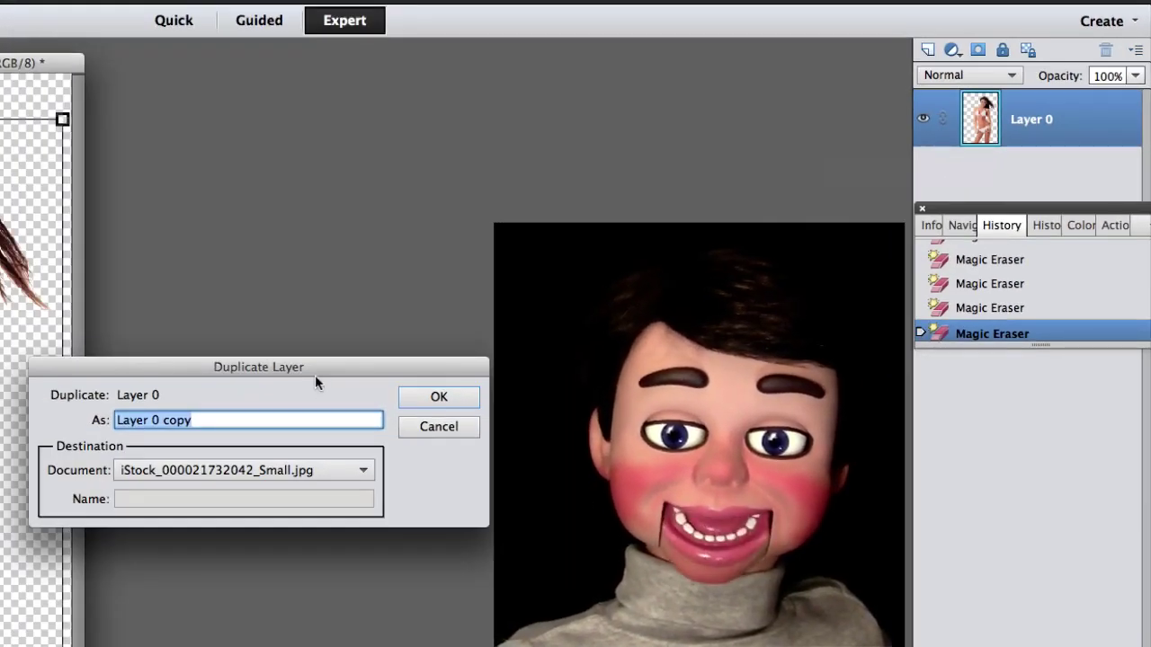
text(Layer 1)
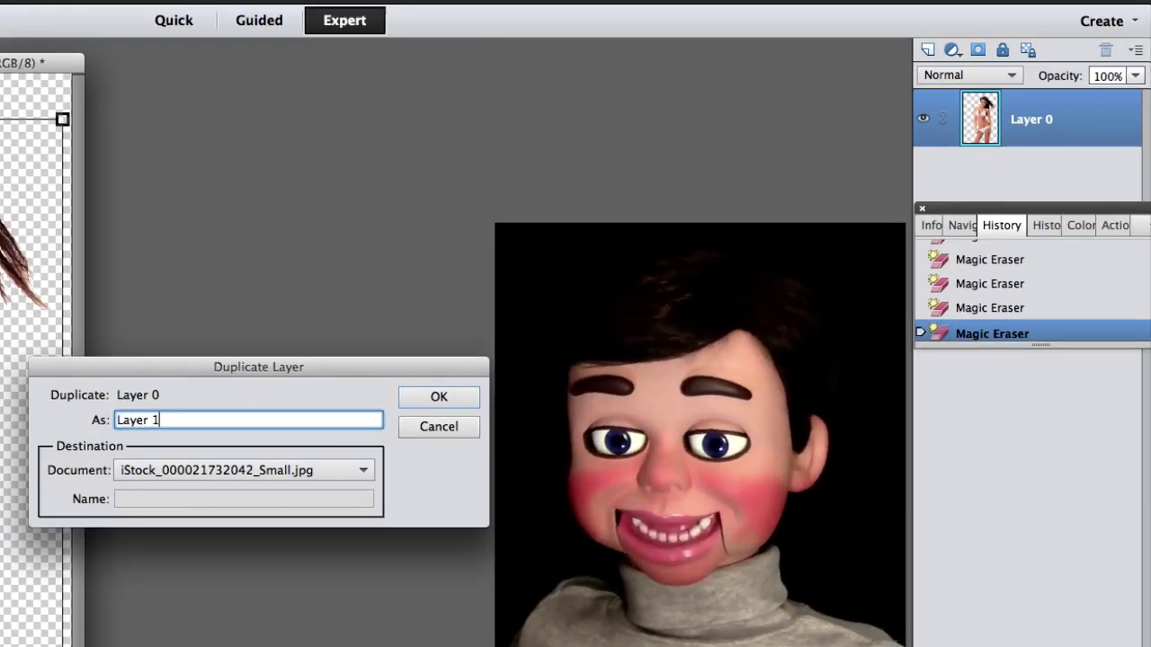
click(365, 469)
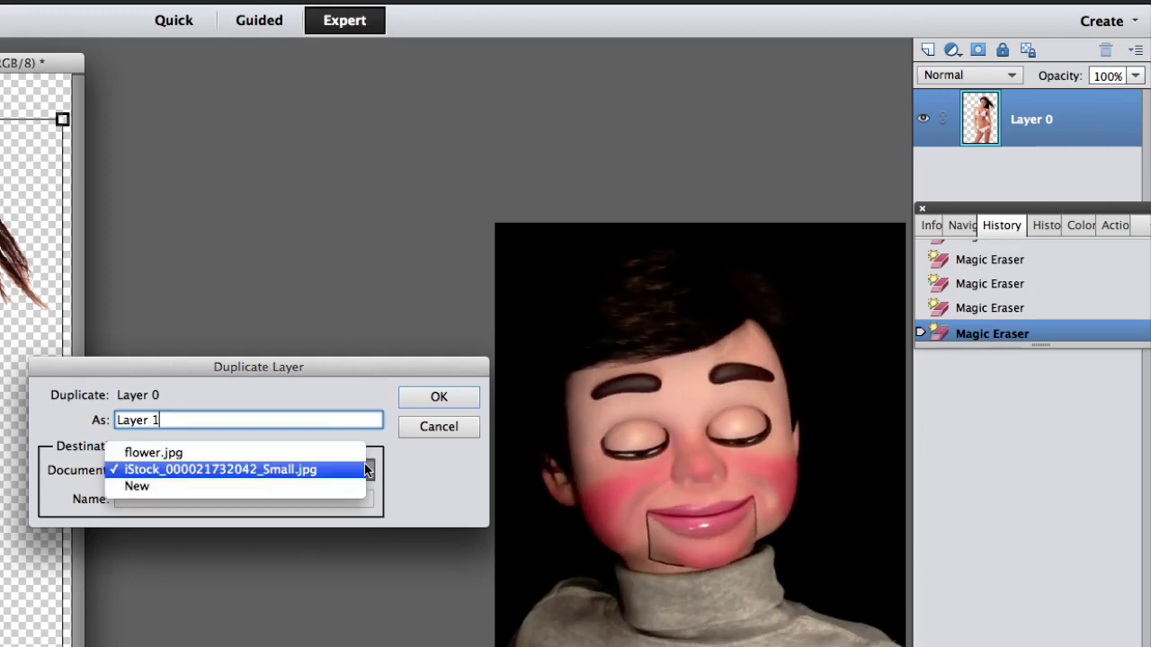
click(235, 487)
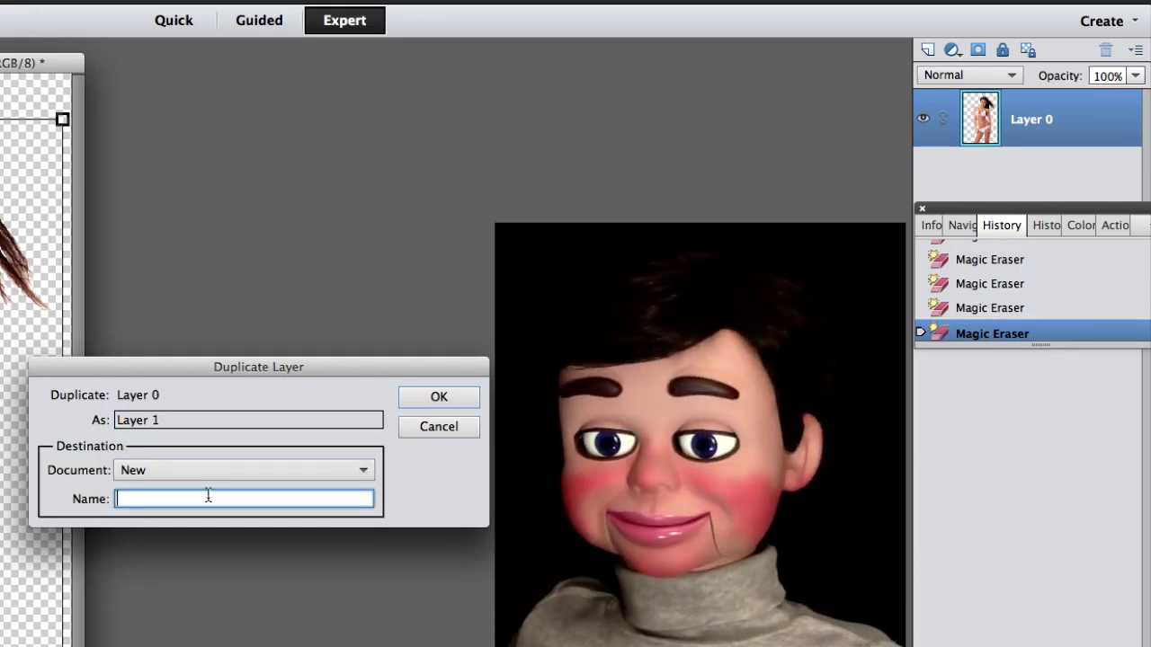
drag(233, 369, 367, 346)
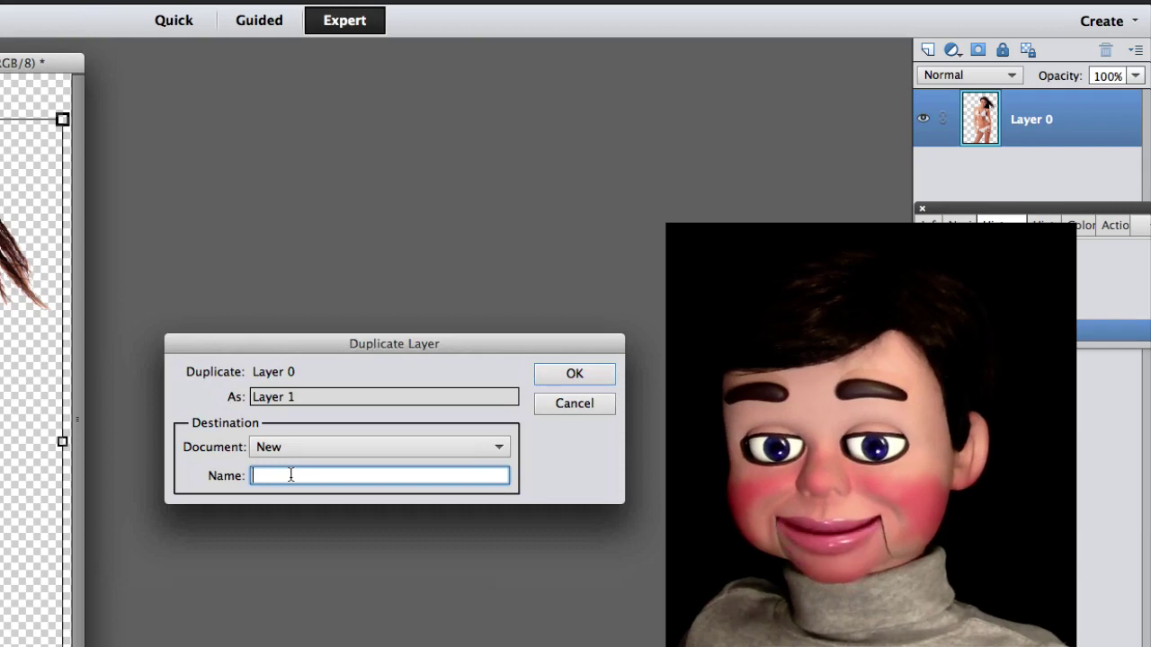
text(Girl in Bikini)
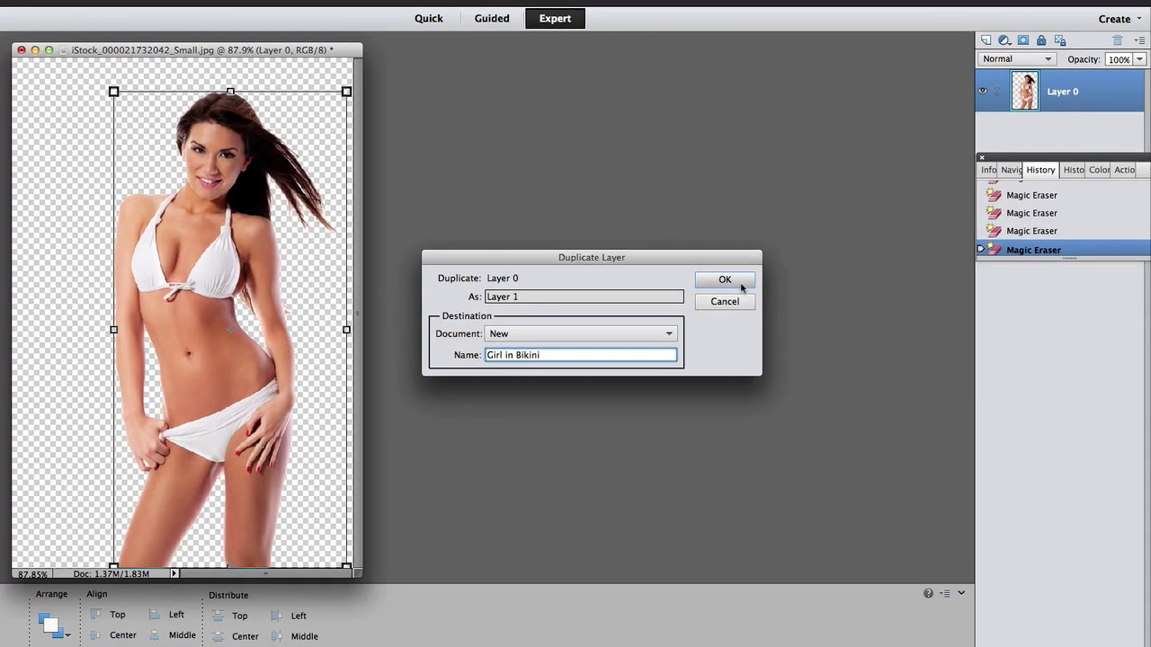
click(725, 280)
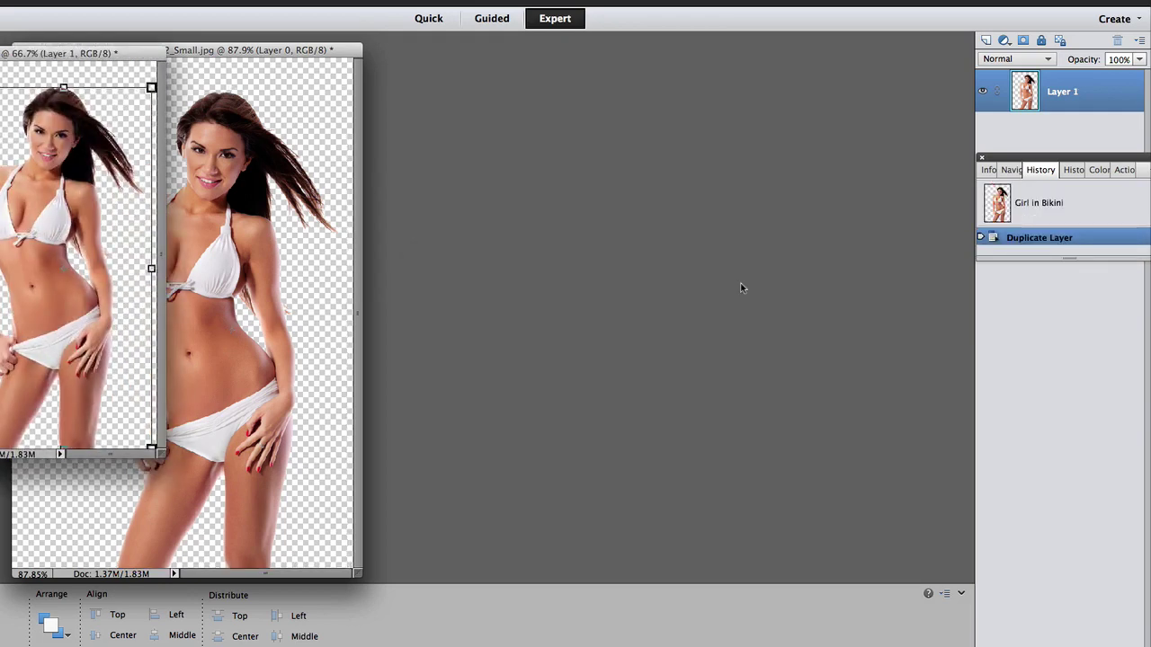
- Place the Girl in Bikini window beside the original photo and set its zoom to 87%
drag(106, 56, 584, 63)
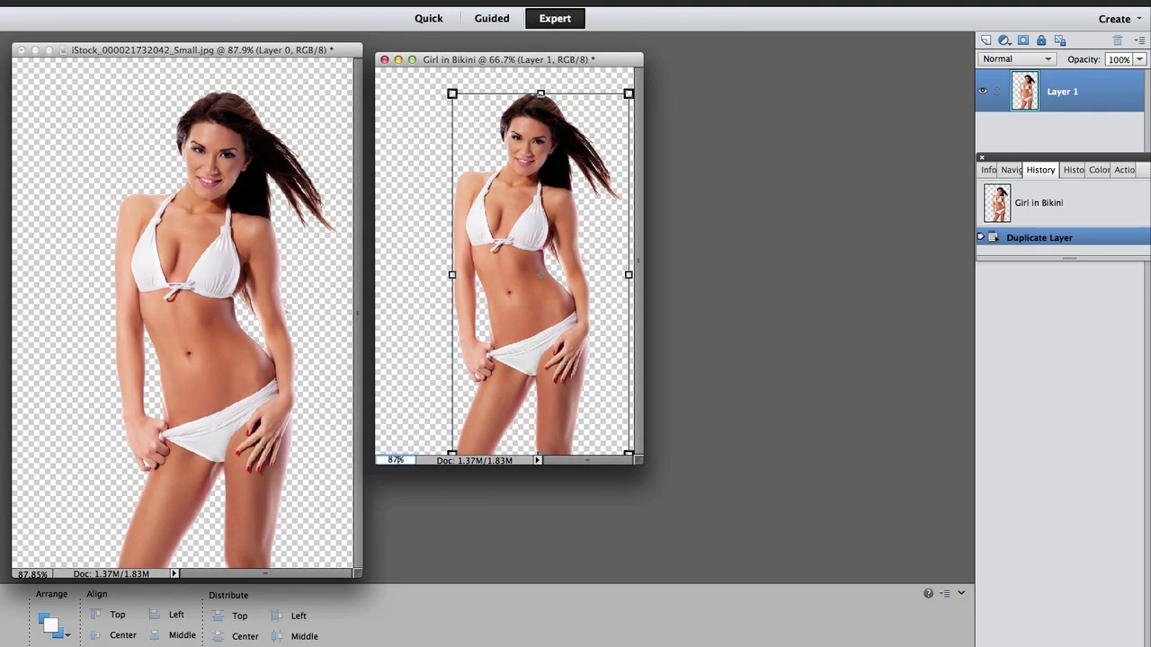
key(Return)
key(super+equal)
key(super+equal)
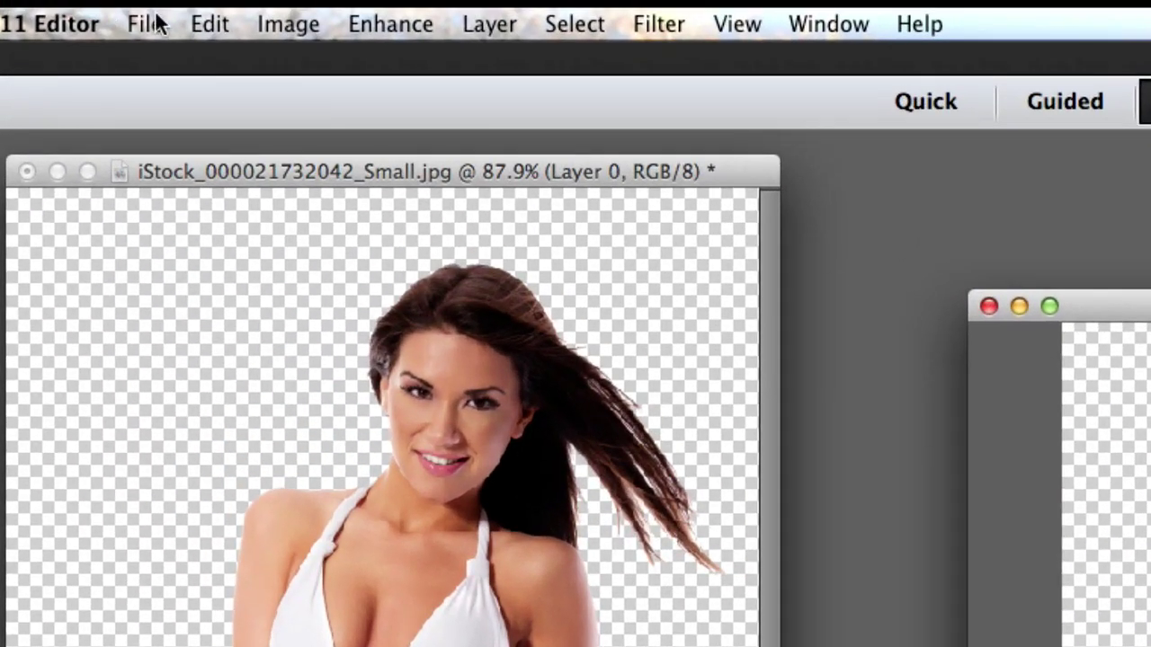
- Save the Girl in Bikini document to the Desktop in Photoshop format with layers, and close it
click(143, 25)
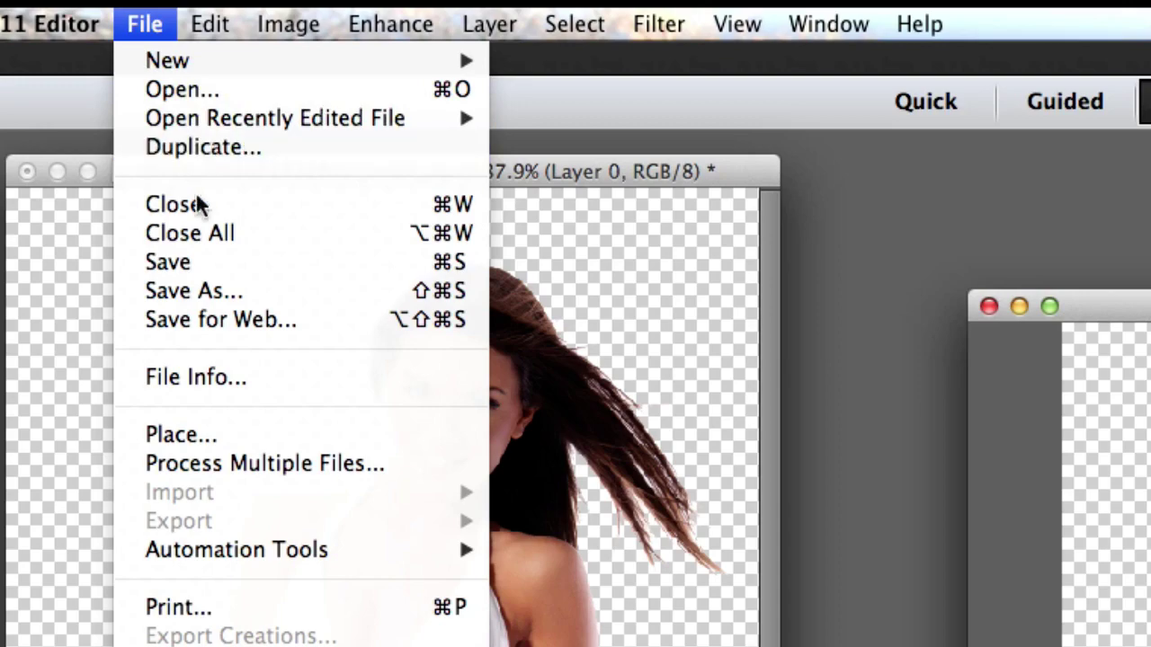
click(202, 292)
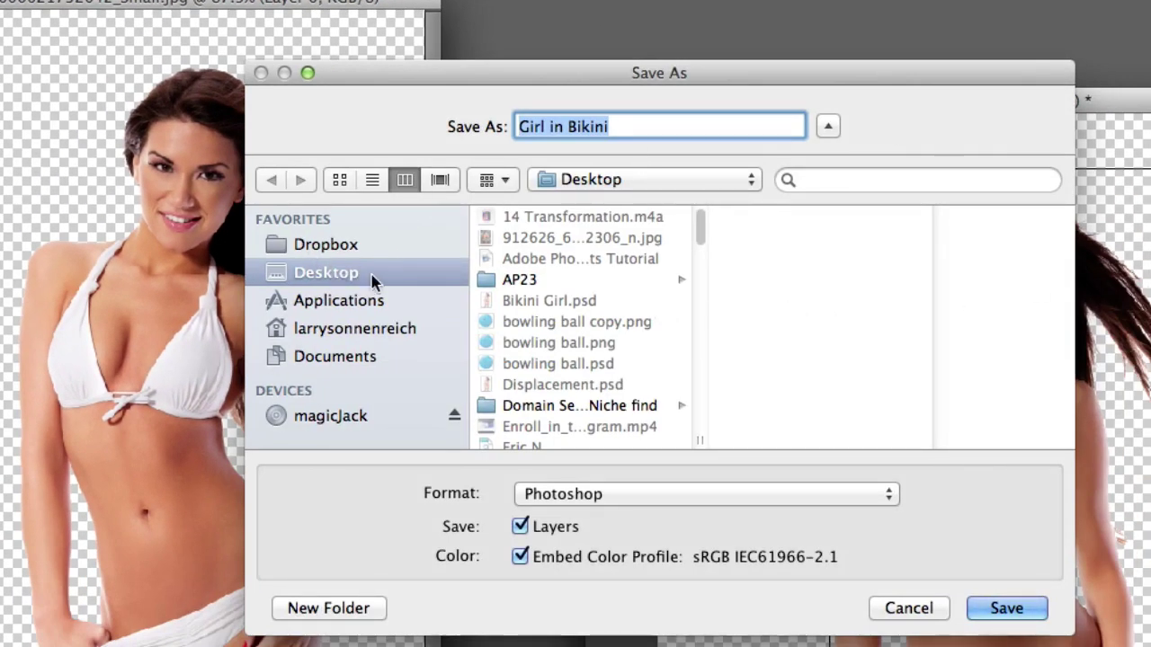
click(1006, 609)
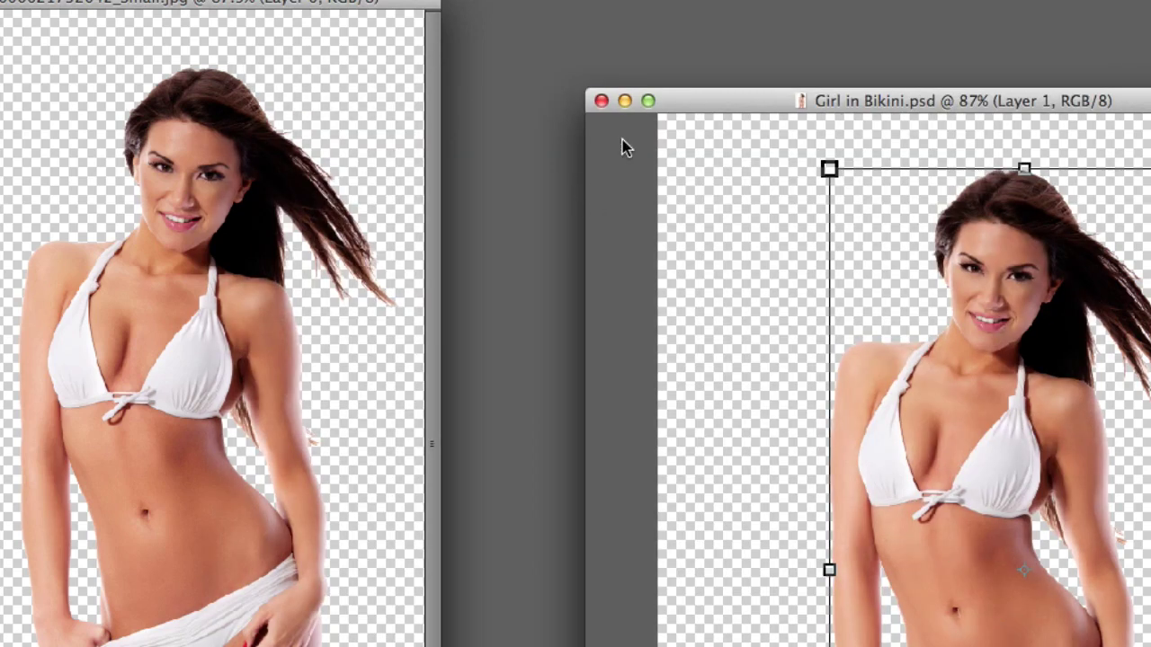
click(600, 101)
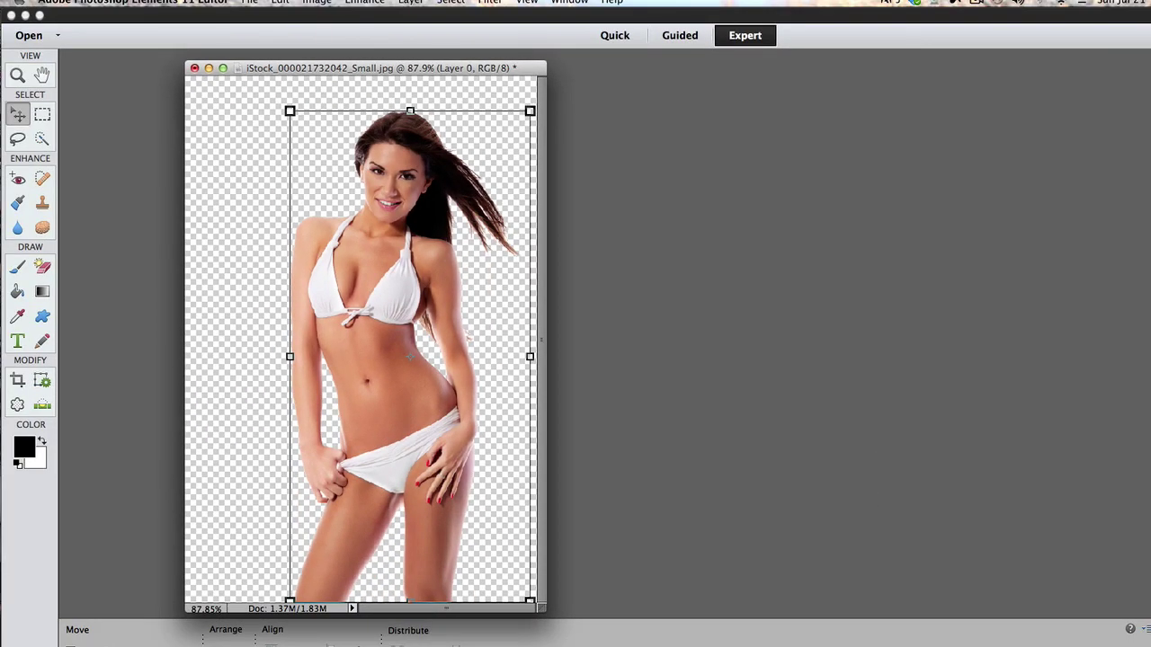
- Restore flower.jpg, copy its pattern layer over the woman in the iStock photo, and minimize flower.jpg again
click(930, 646)
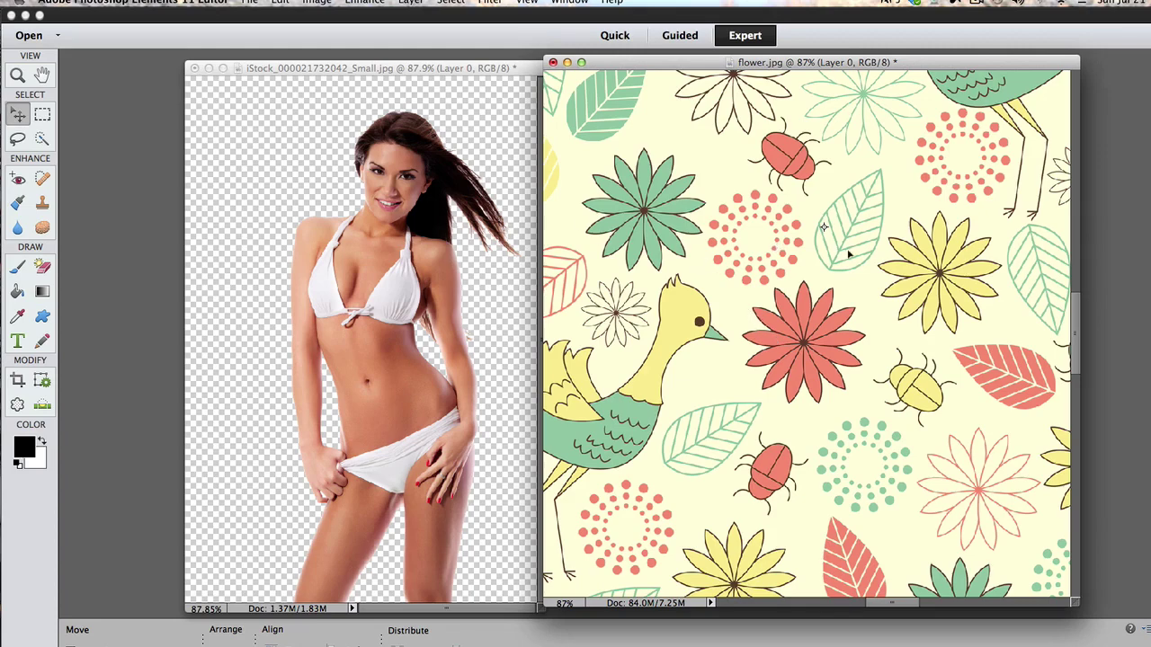
drag(848, 255, 458, 257)
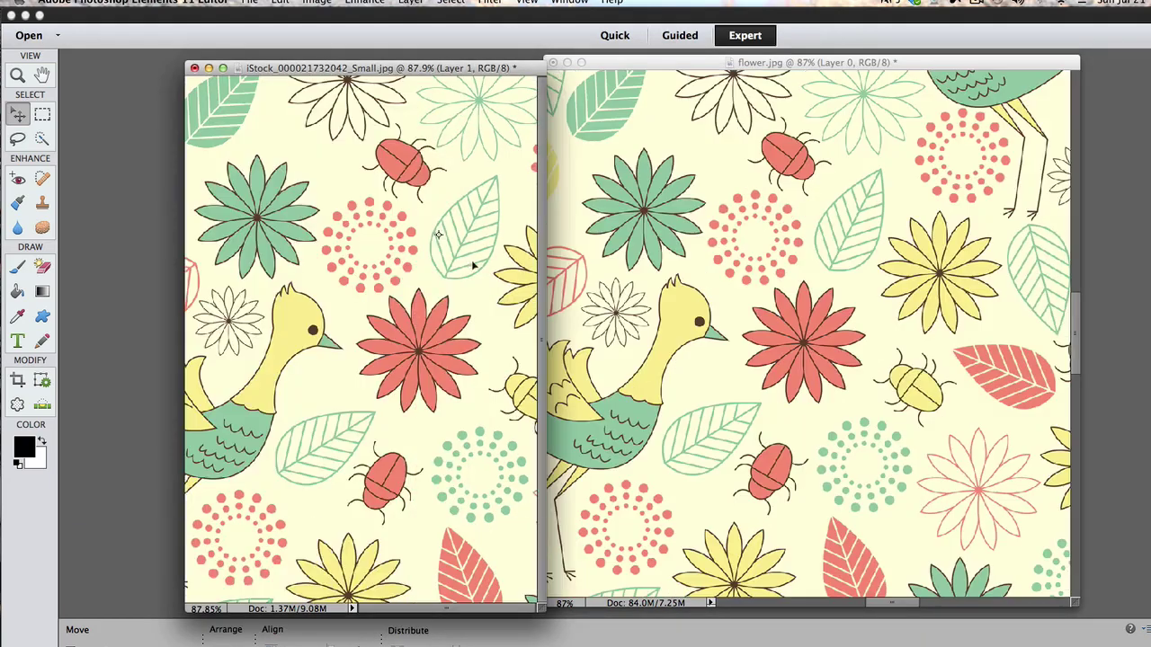
click(567, 62)
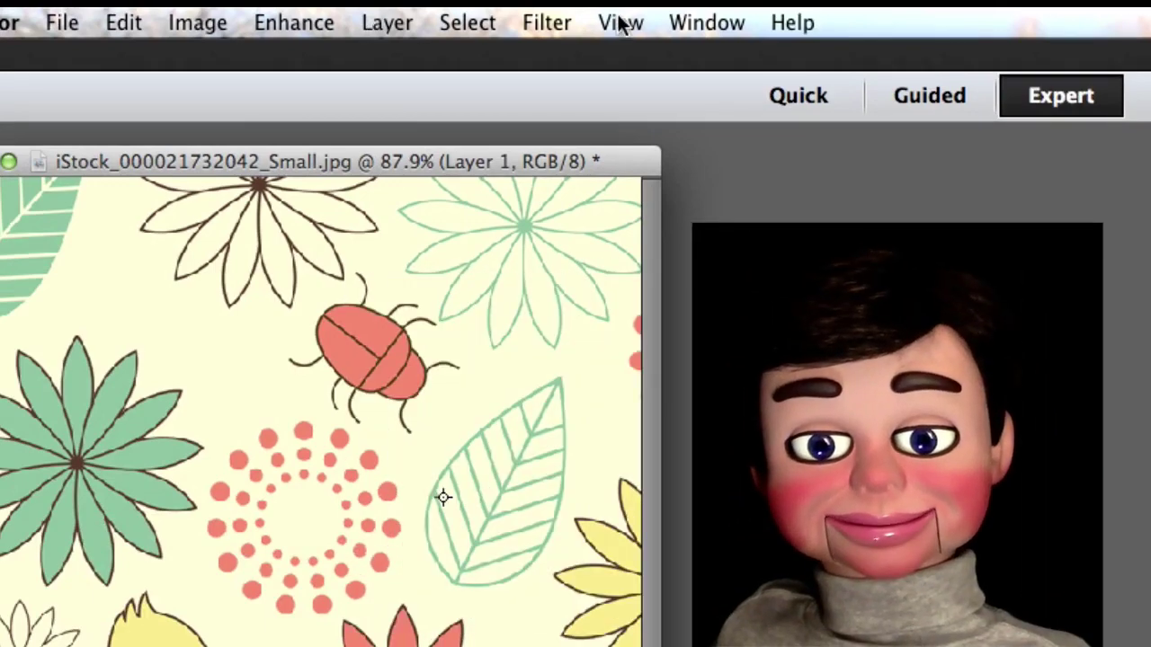
- Apply the Displace filter to the pattern layer with horizontal and vertical scale both set to 7
click(550, 25)
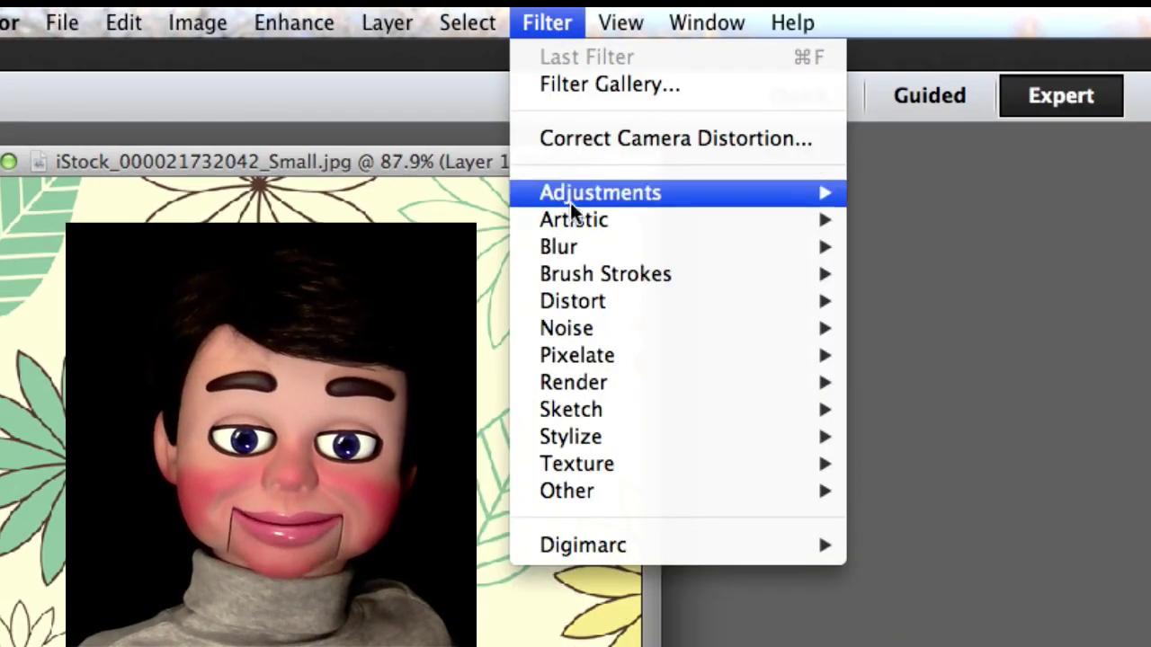
mouse_move(588, 303)
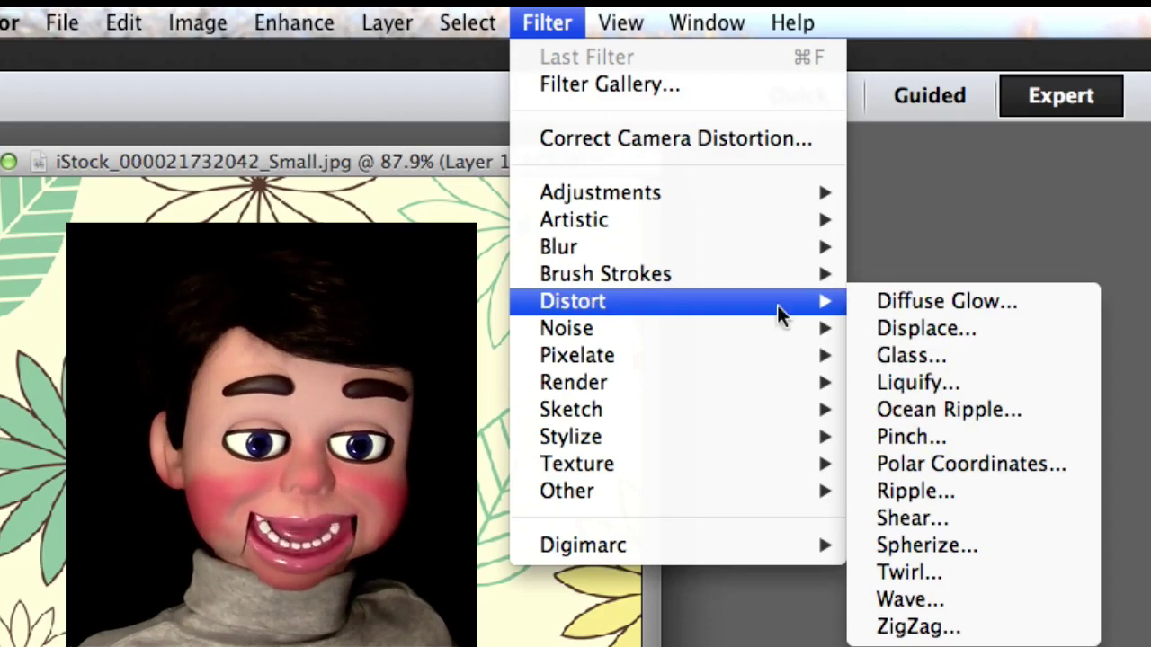
click(927, 329)
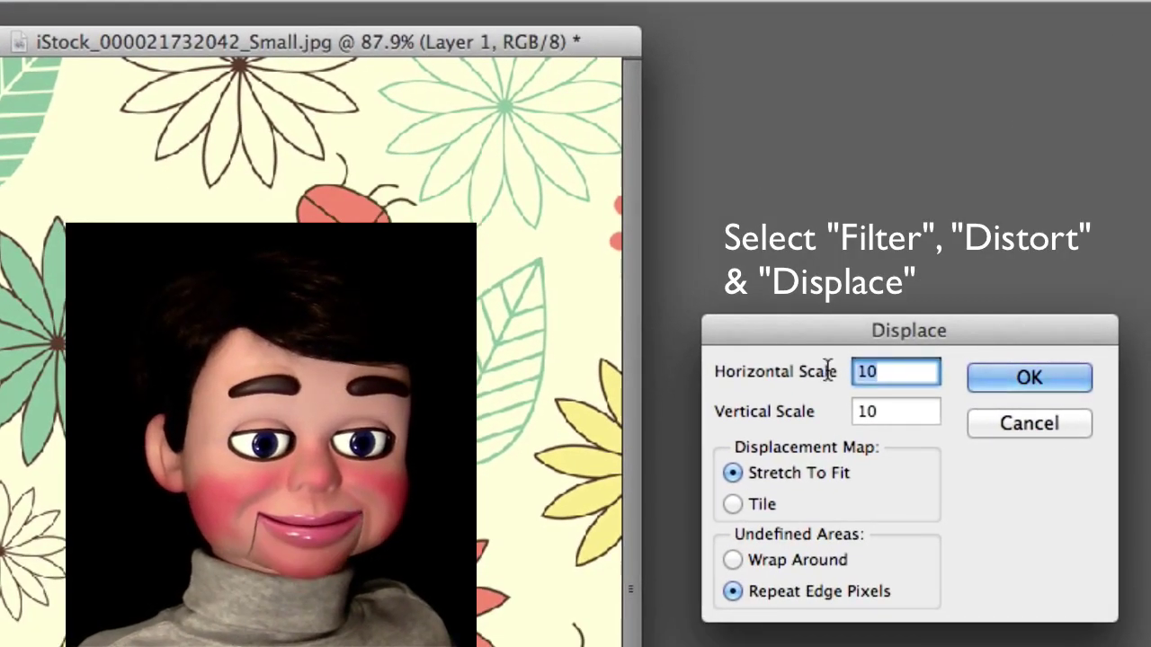
text(7)
key(Tab)
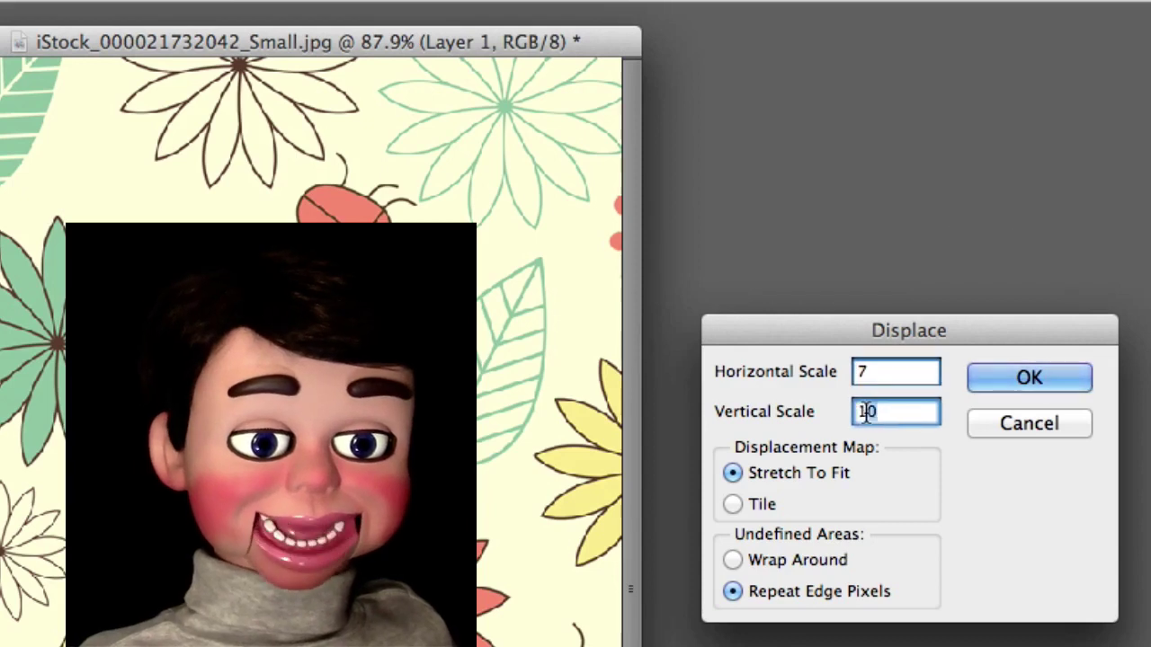
text(7)
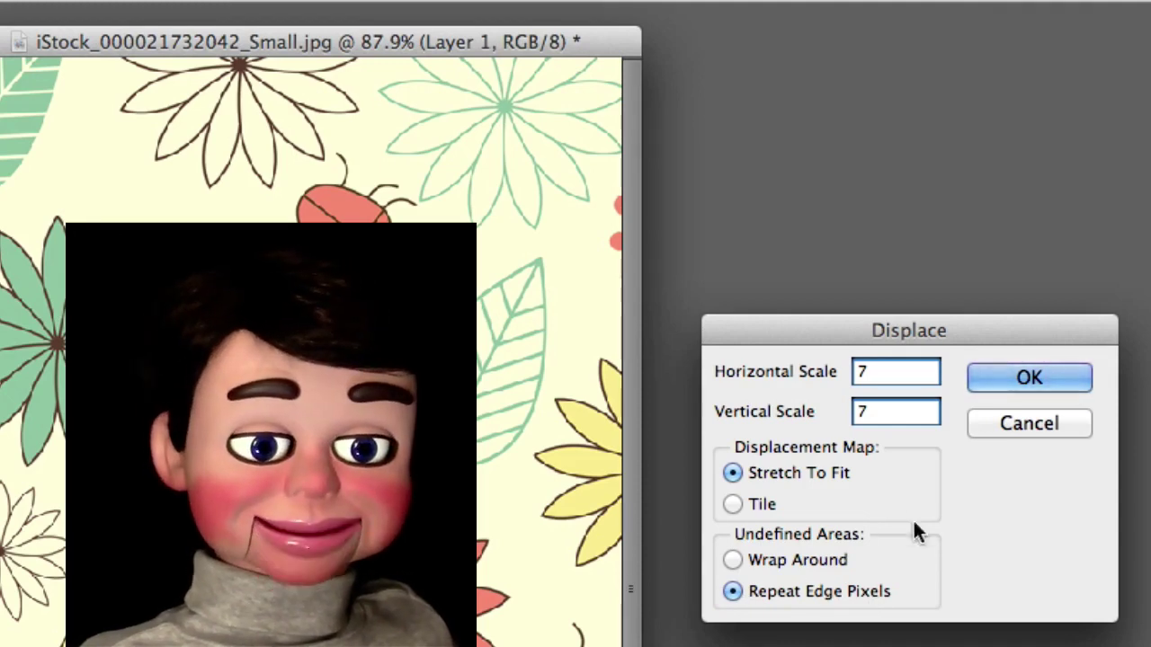
click(1015, 376)
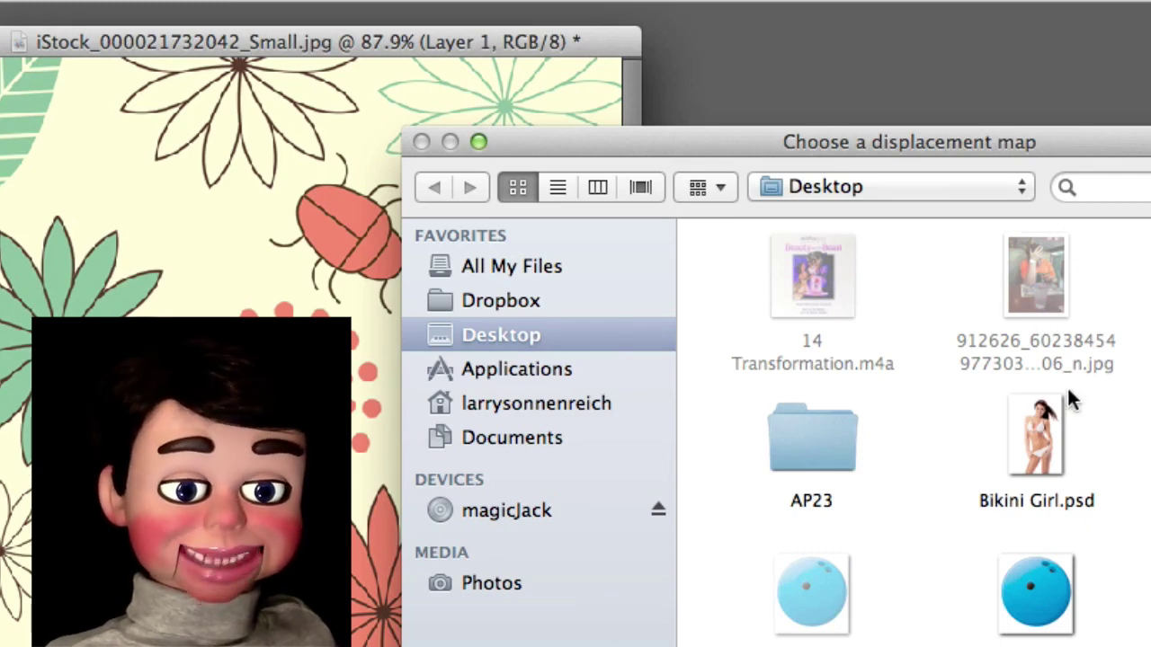
- Use Girl in Bikini.psd from the Desktop as the displacement map
scroll(1076, 433, down, 10)
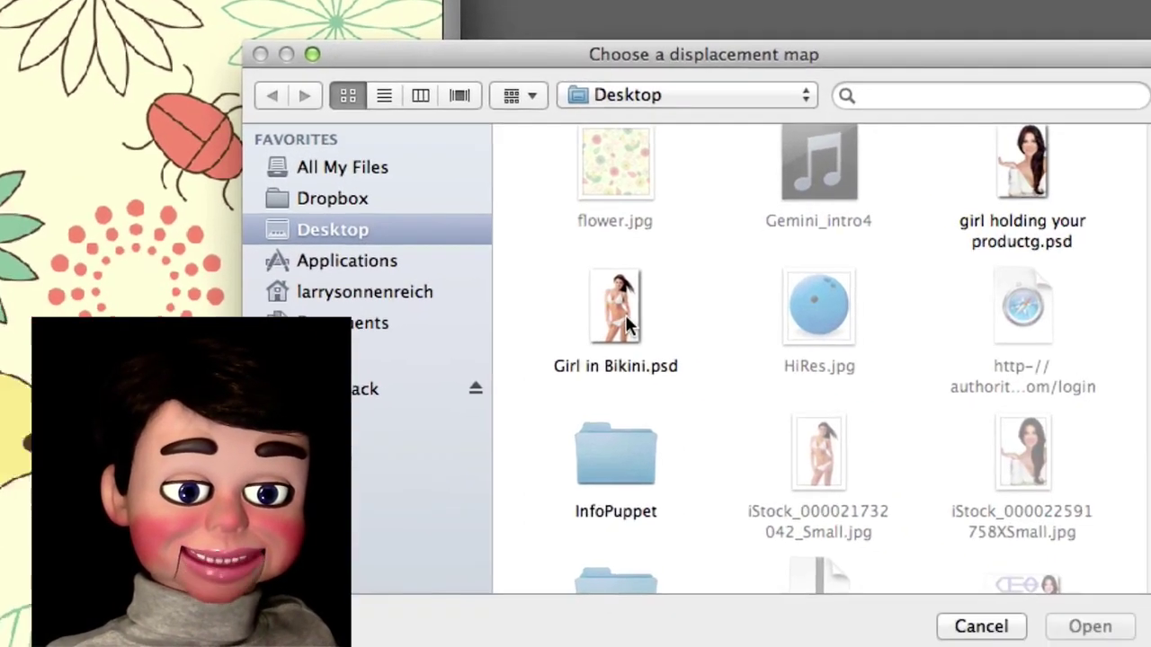
click(854, 409)
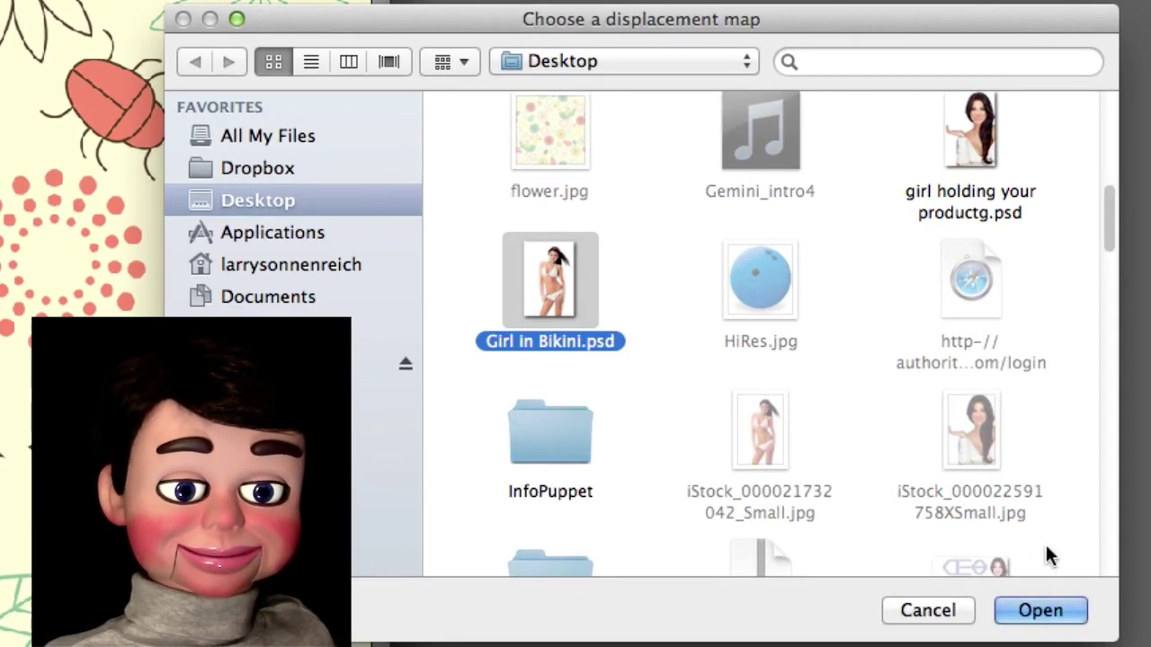
click(1040, 611)
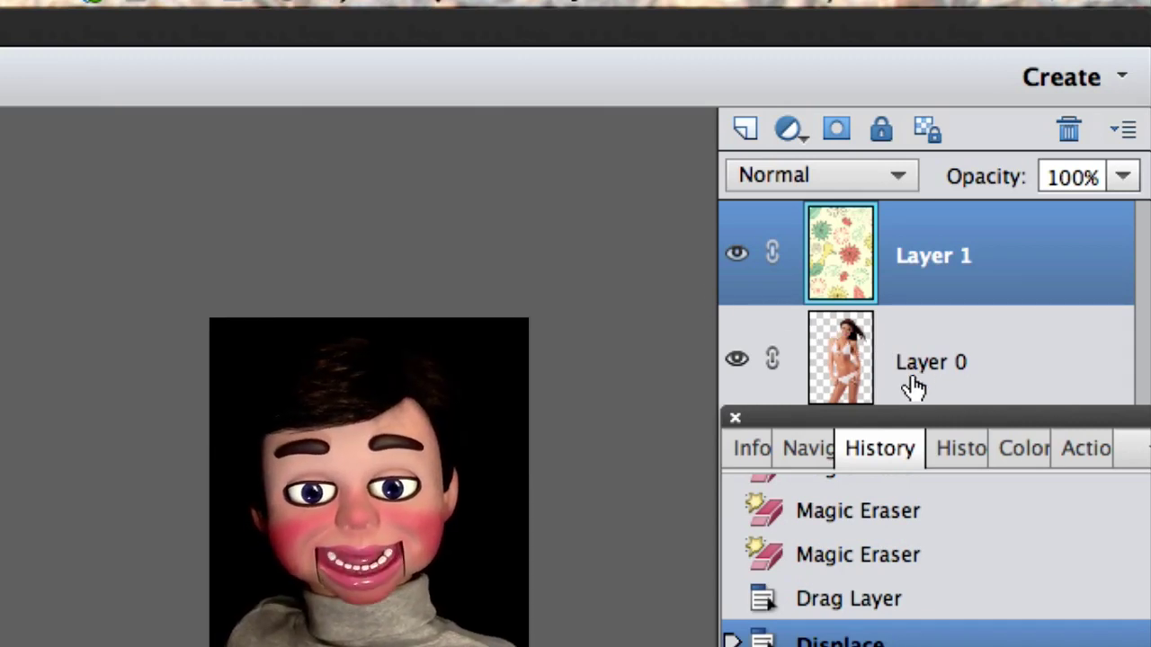
- Load the woman's outline from Layer 0 as a selection and hide the pattern on Layer 1
ctrl+click(854, 374)
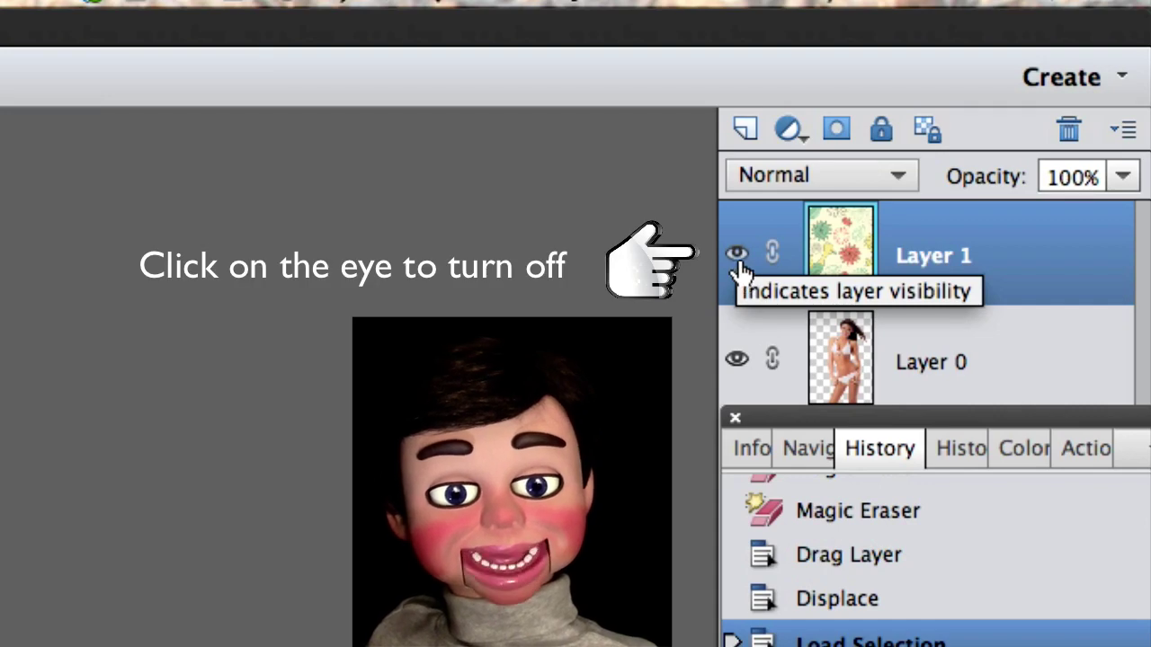
click(736, 254)
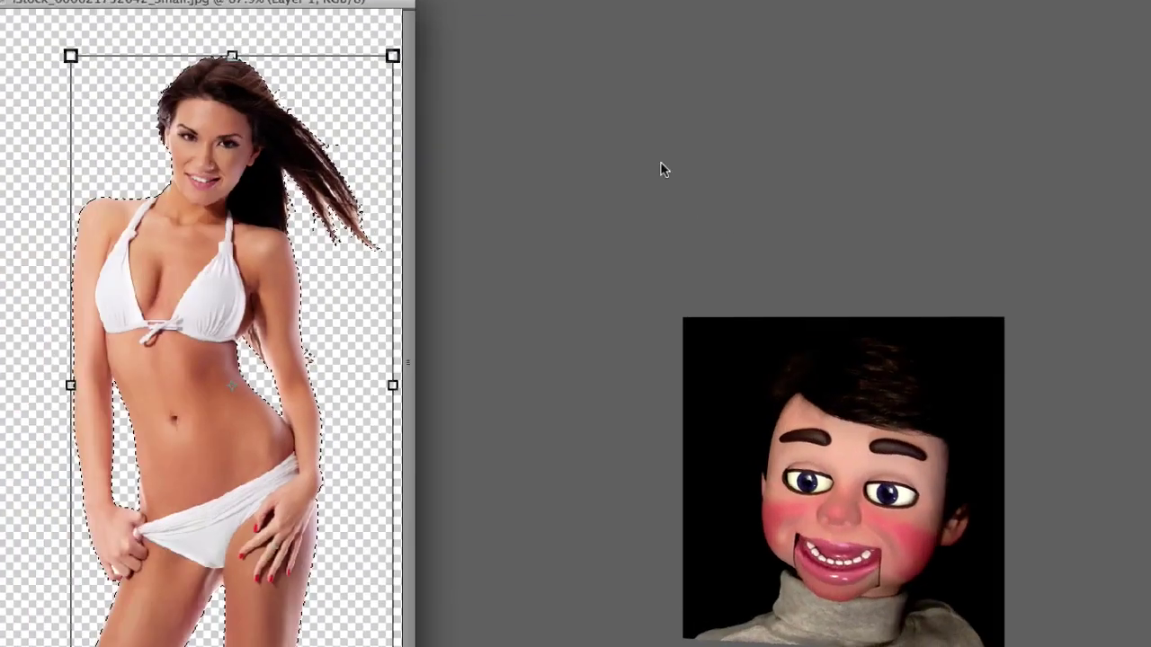
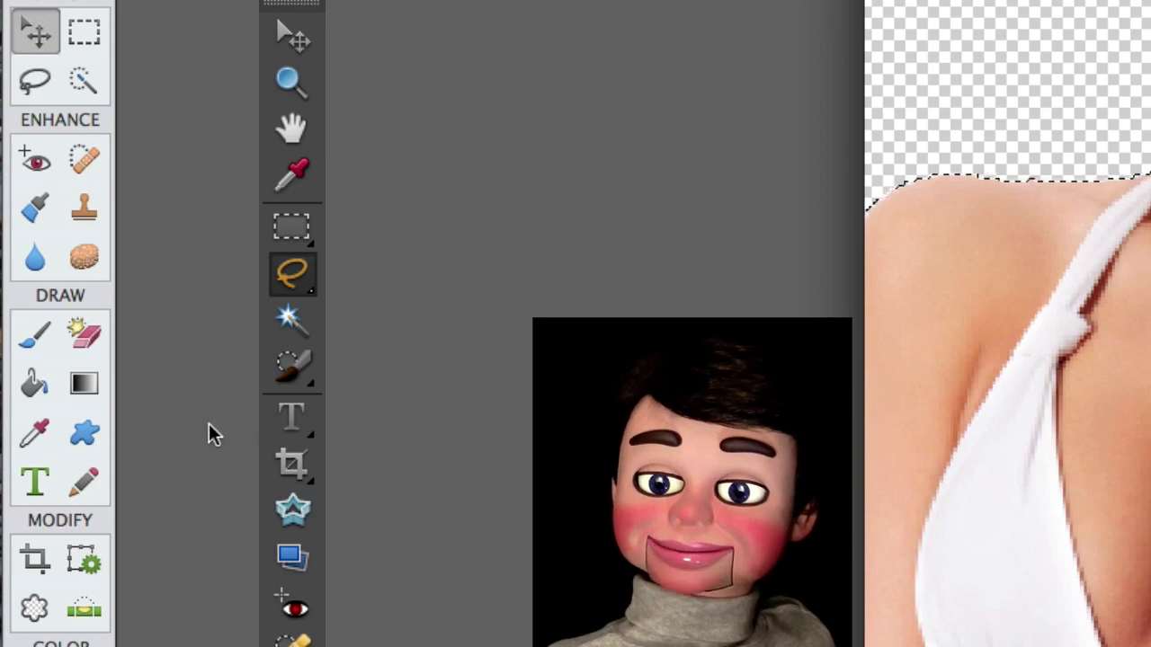
- Trace the white bikini top and its straps with the Magnetic Lasso, subtracting it from the woman's selection
key(a)
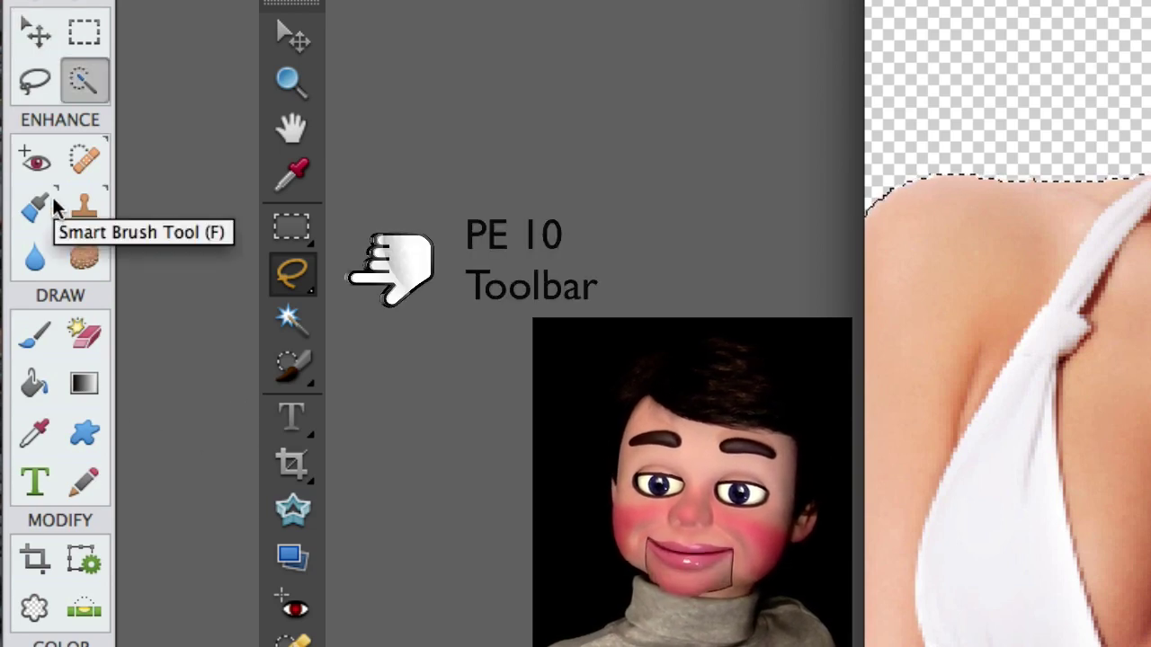
click(34, 86)
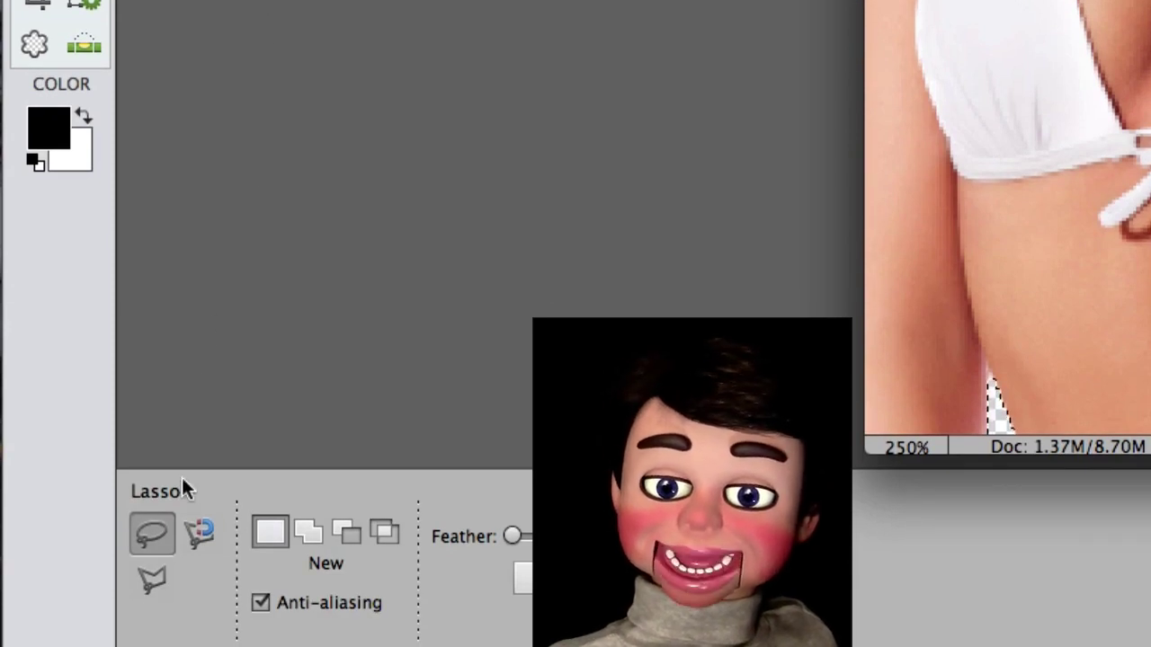
click(203, 535)
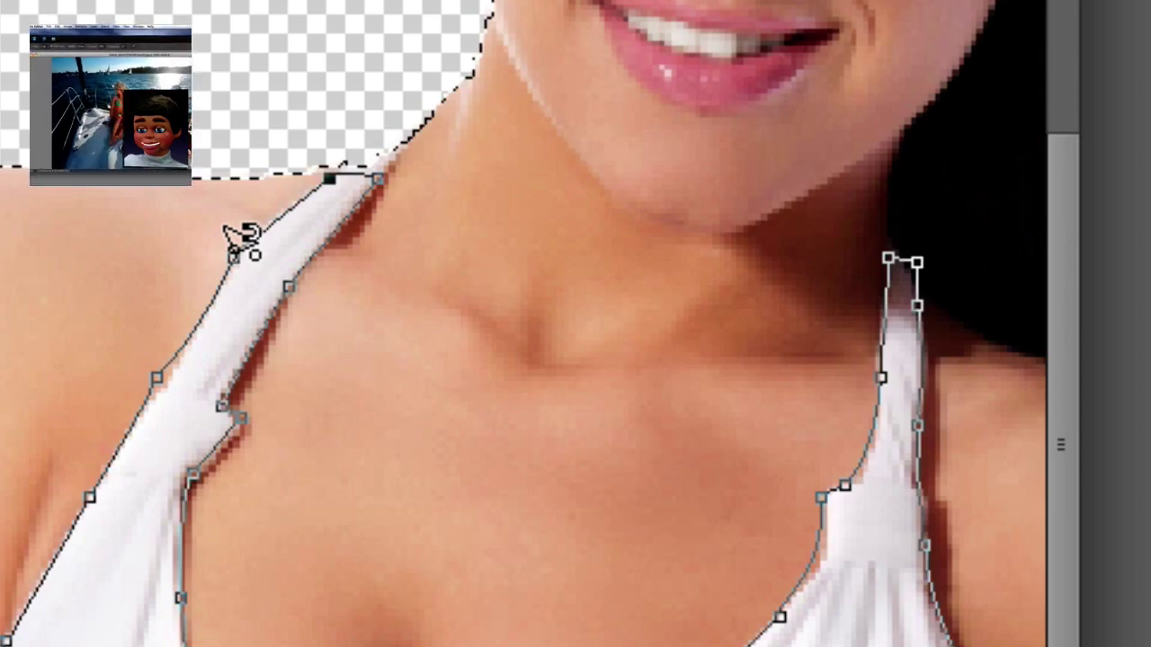
click(235, 243)
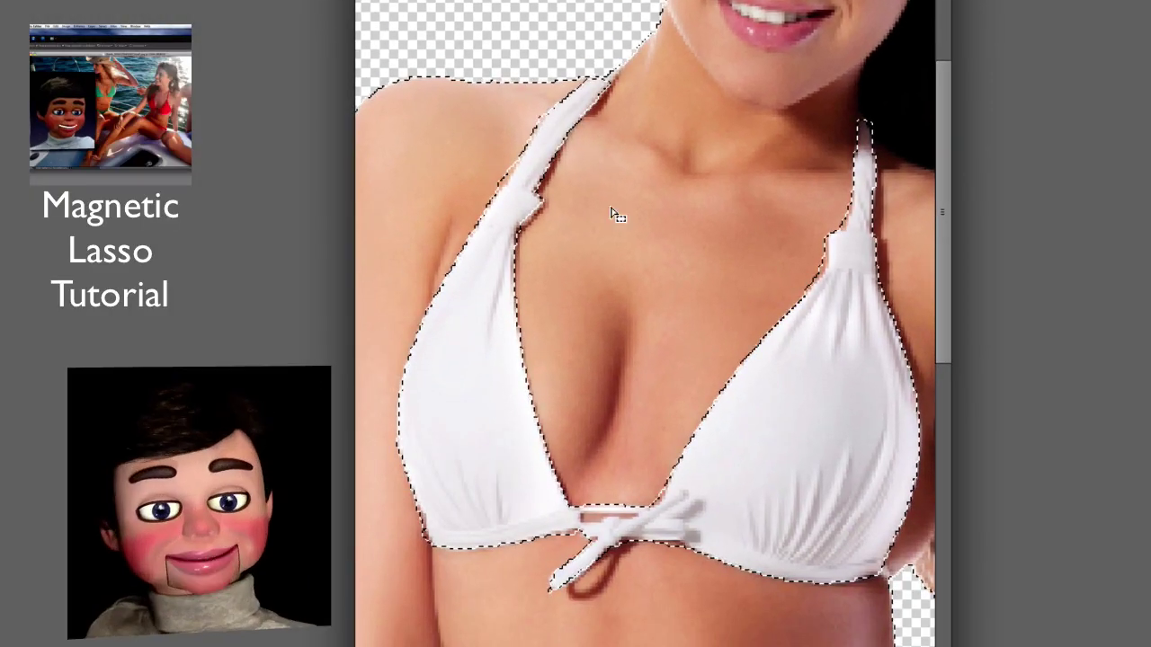
- Trace the white bikini bottom around the hands with the Magnetic Lasso, subtracting it from the selection too
scroll(647, 458, down, 10)
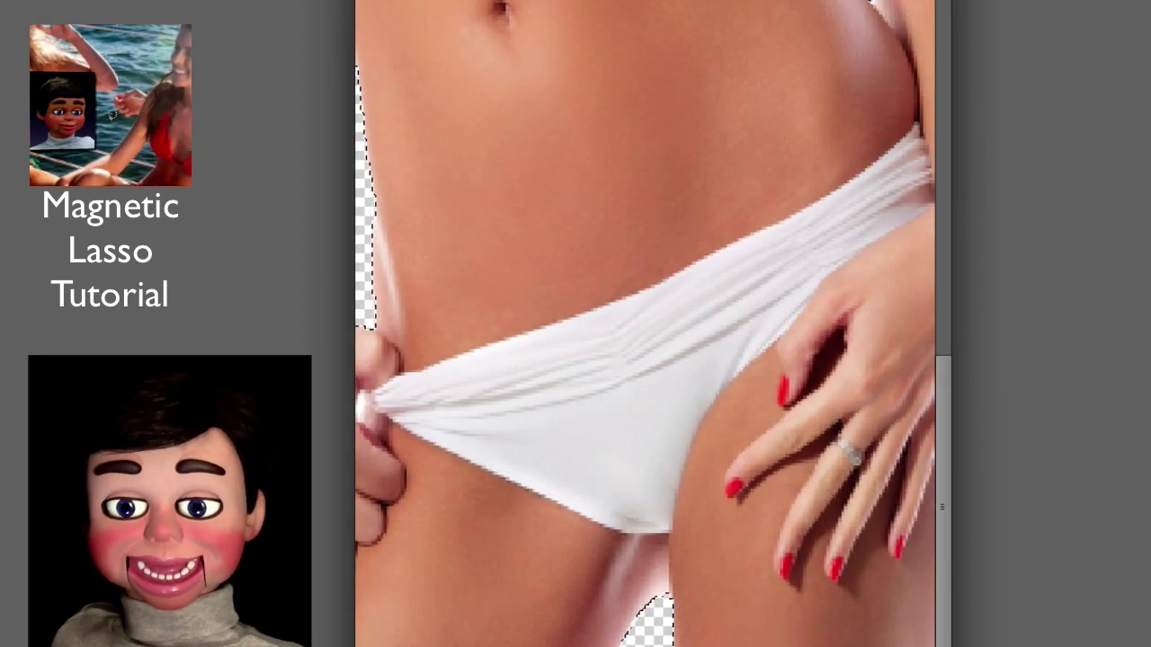
key(f)
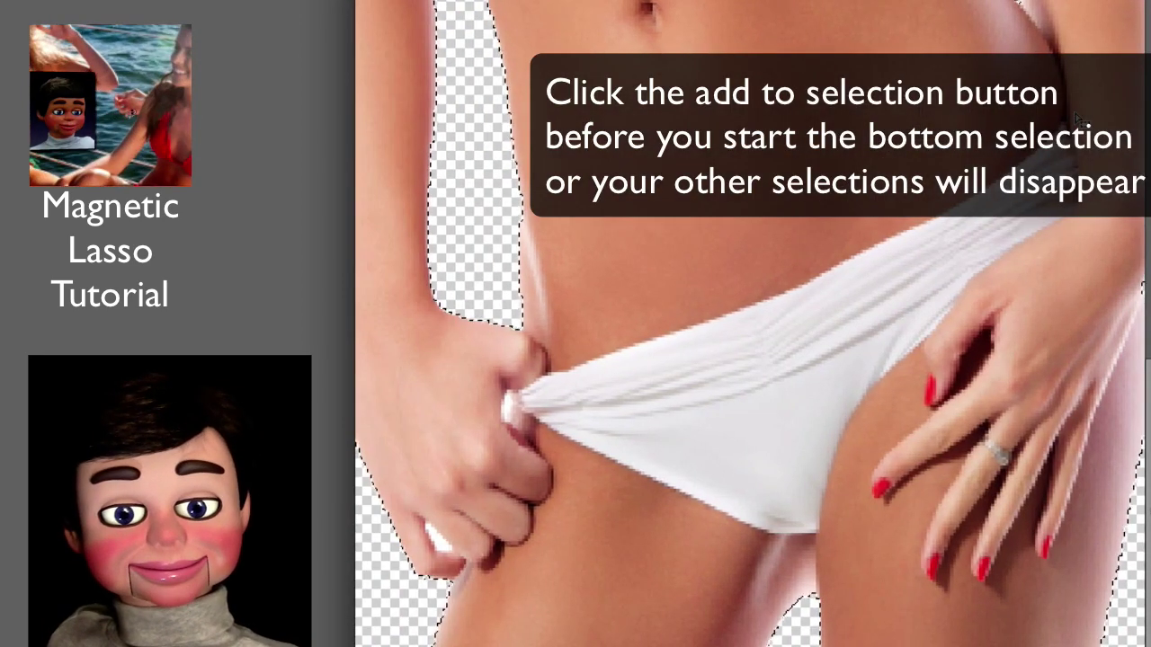
click(955, 211)
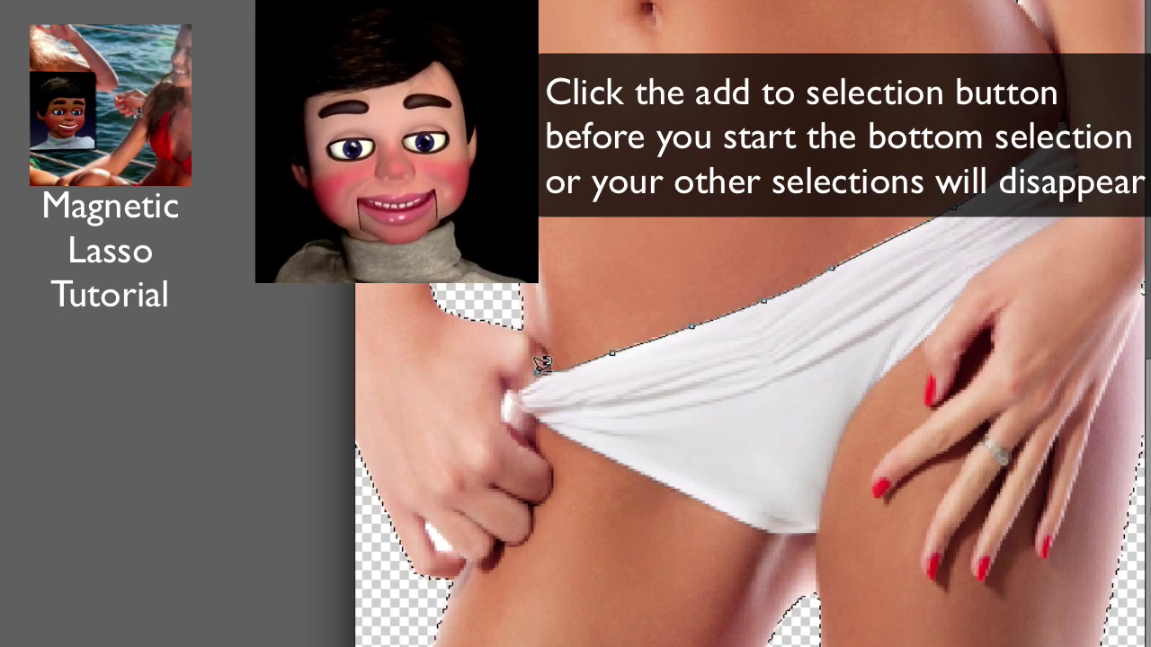
click(511, 388)
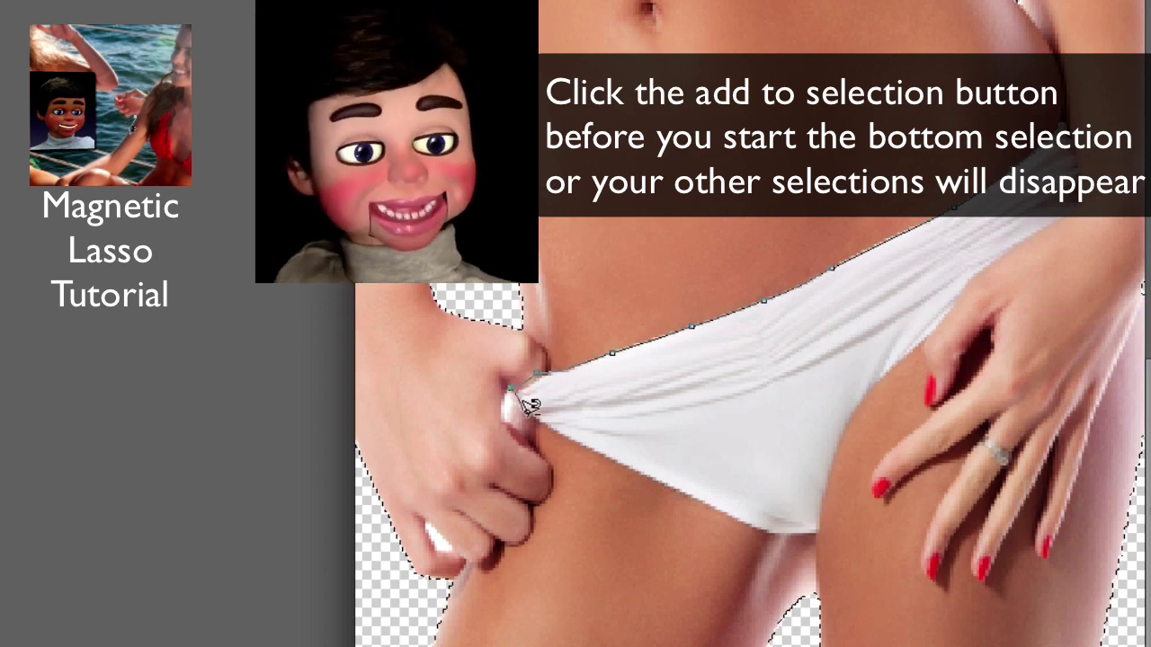
click(822, 529)
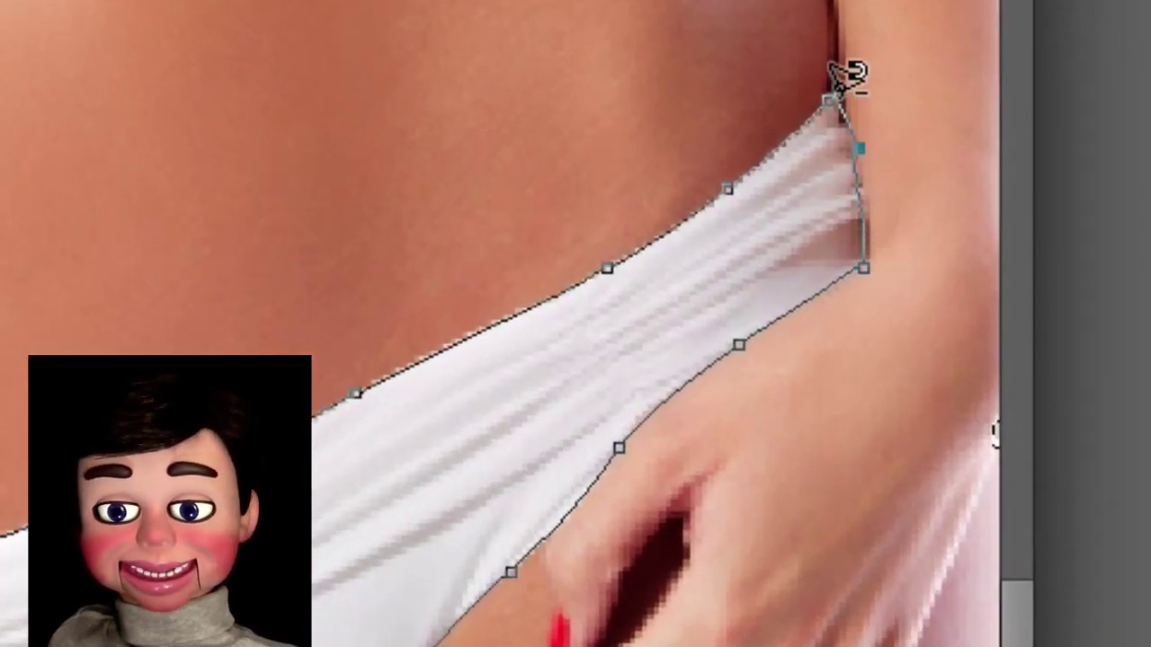
click(827, 90)
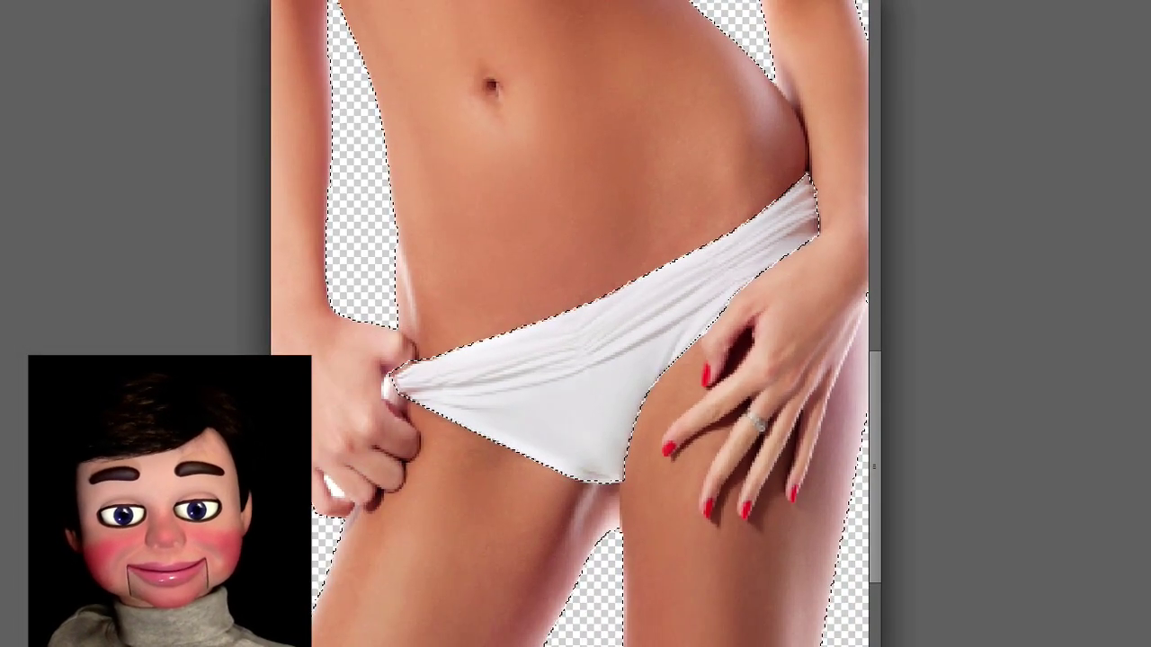
key(ctrl+minus)
key(ctrl+minus)
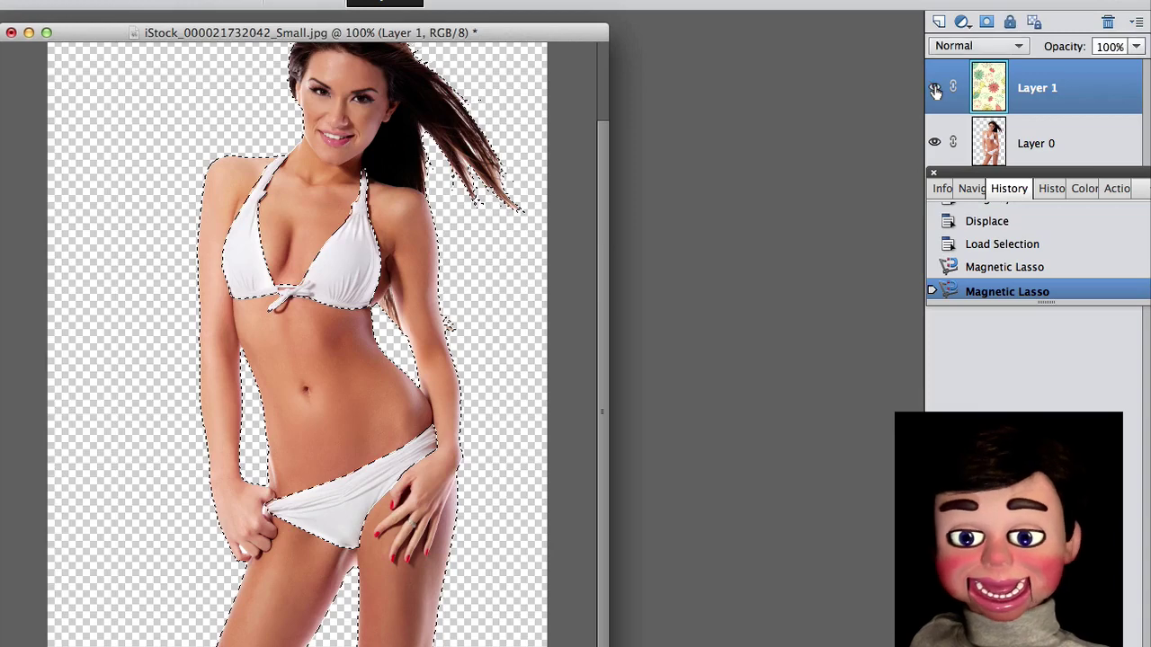
- Show Layer 1 again and add a layer mask to it from the active selection
click(935, 90)
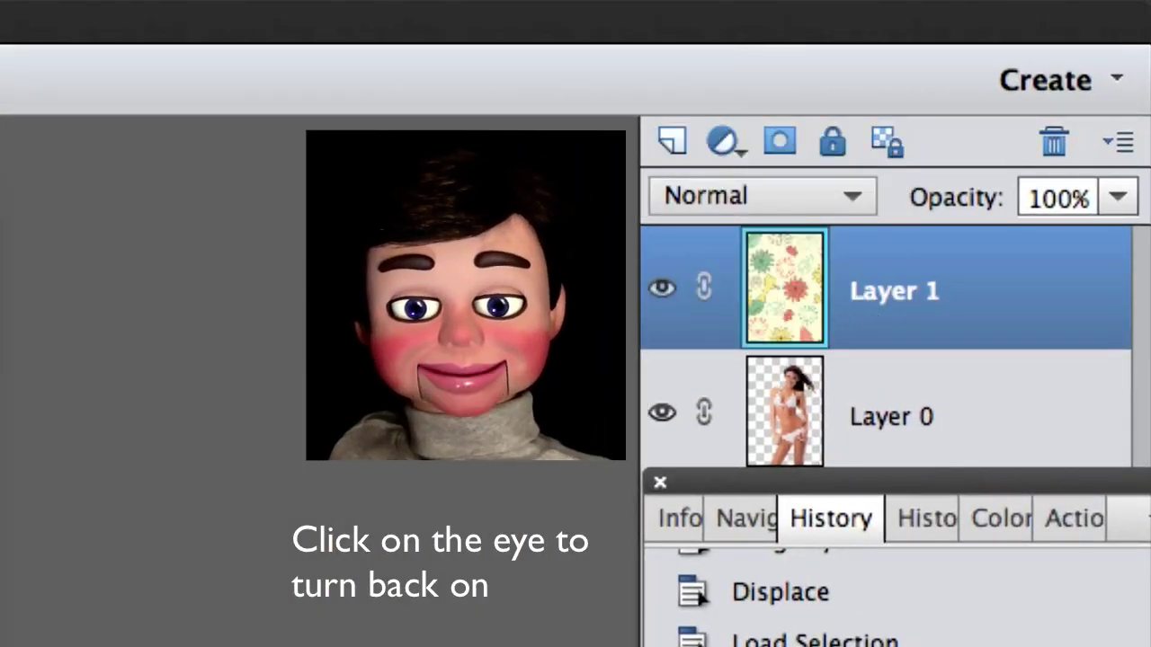
click(665, 292)
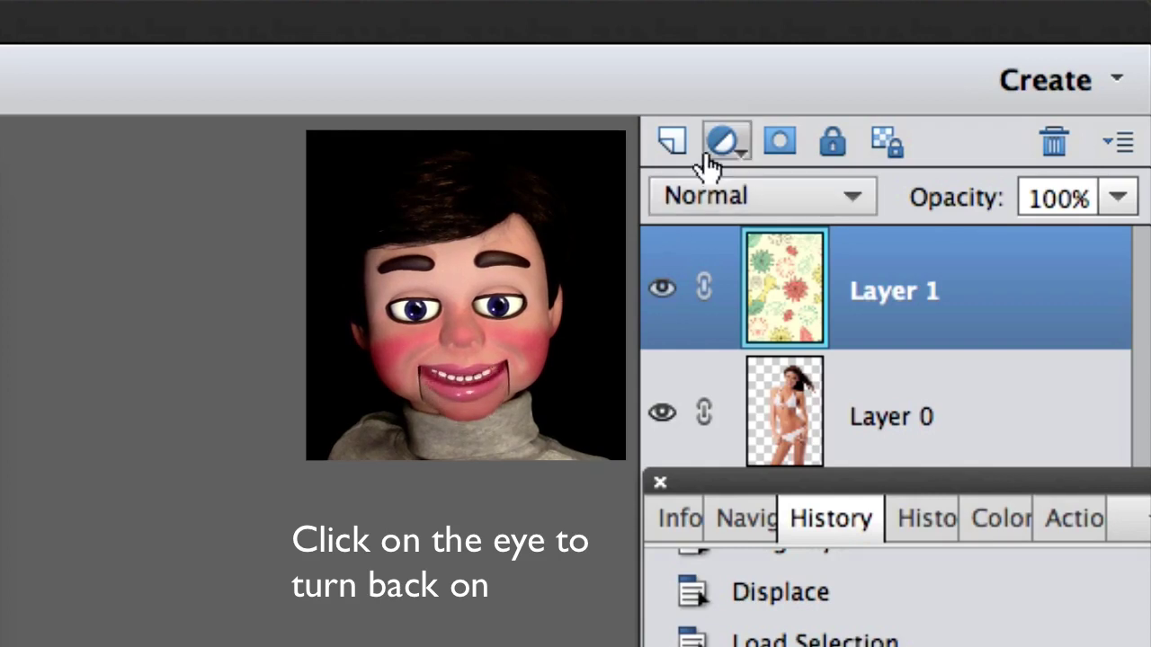
click(775, 148)
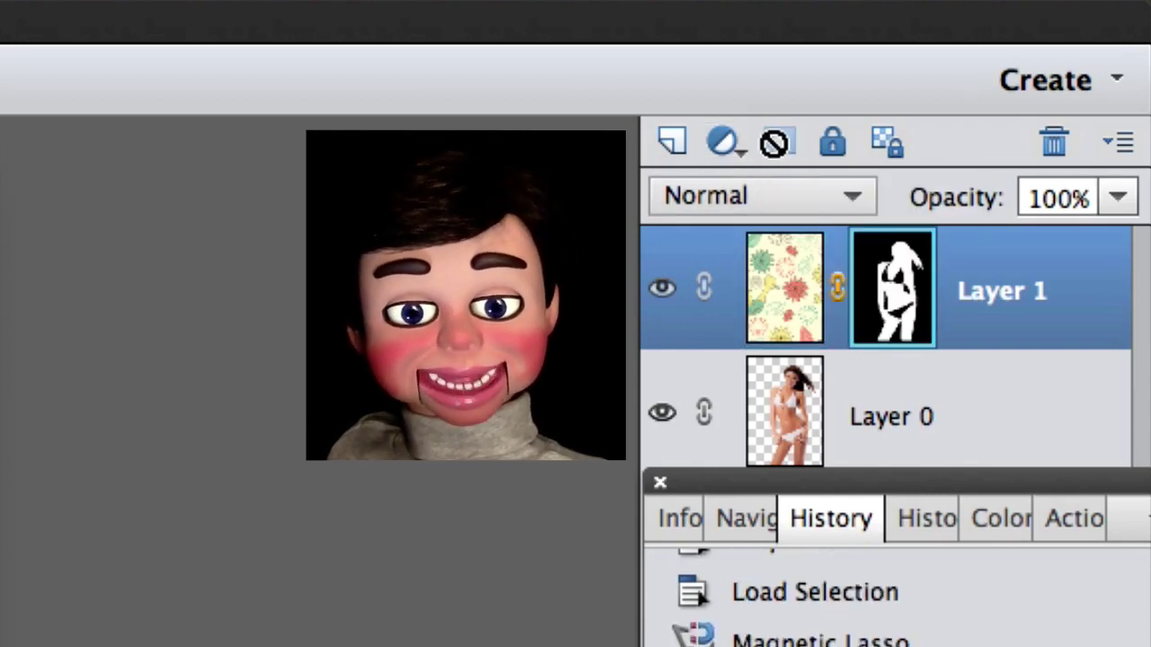
- Target the pattern image of Layer 1 instead of its mask and set the blending mode to Multiply
click(775, 304)
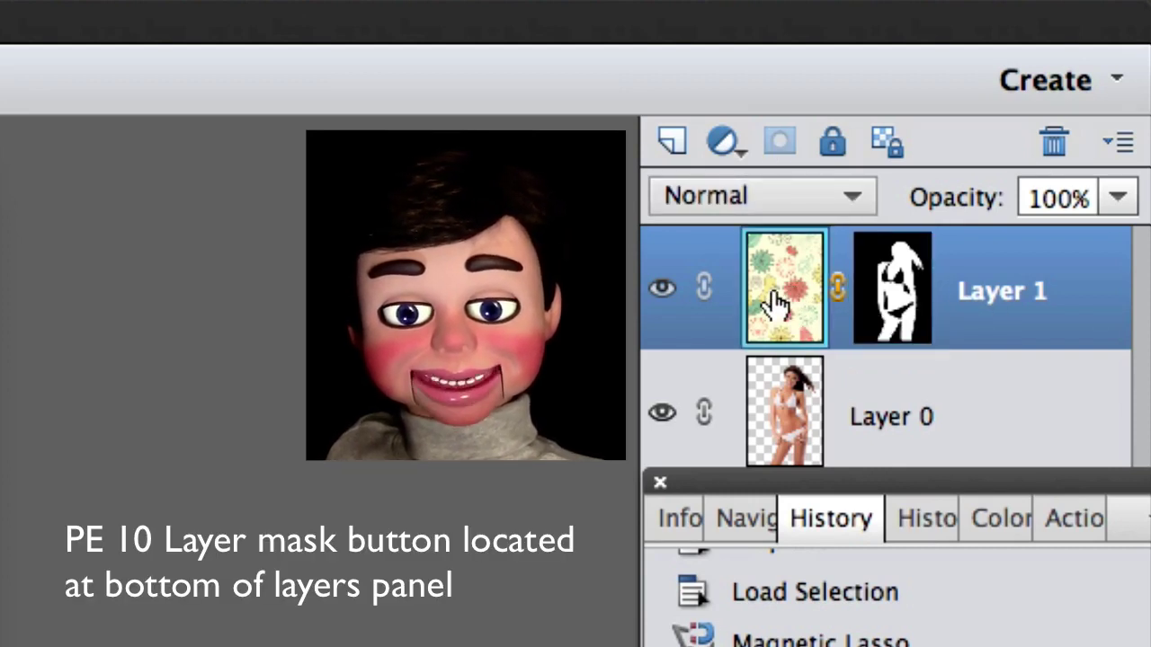
click(850, 197)
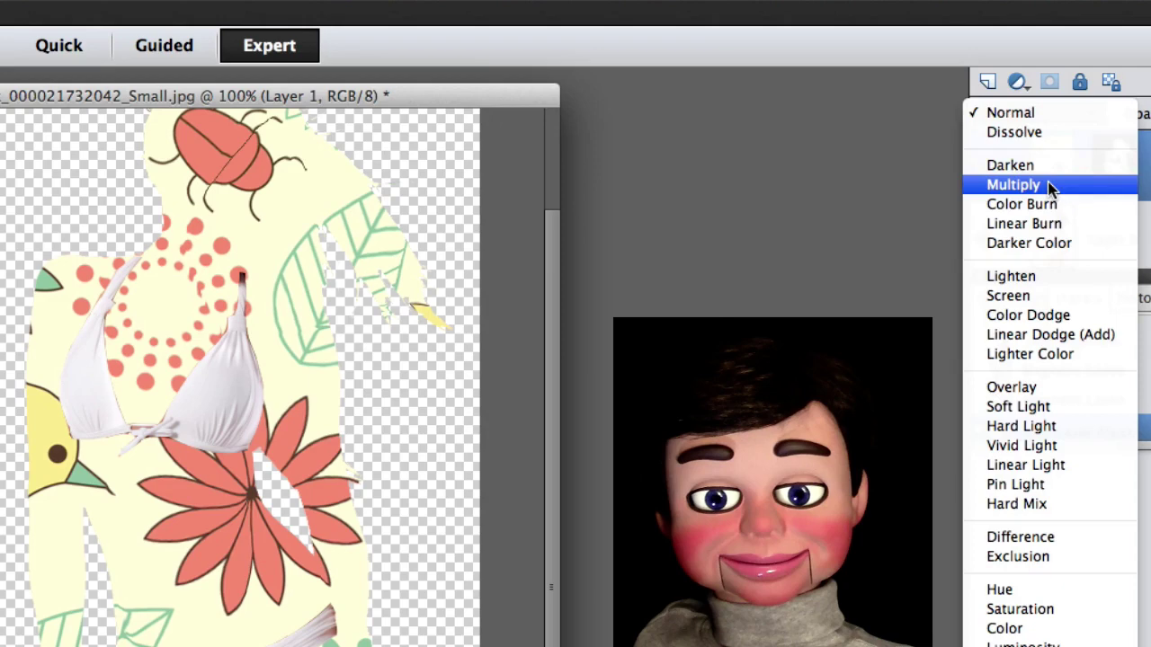
click(1049, 184)
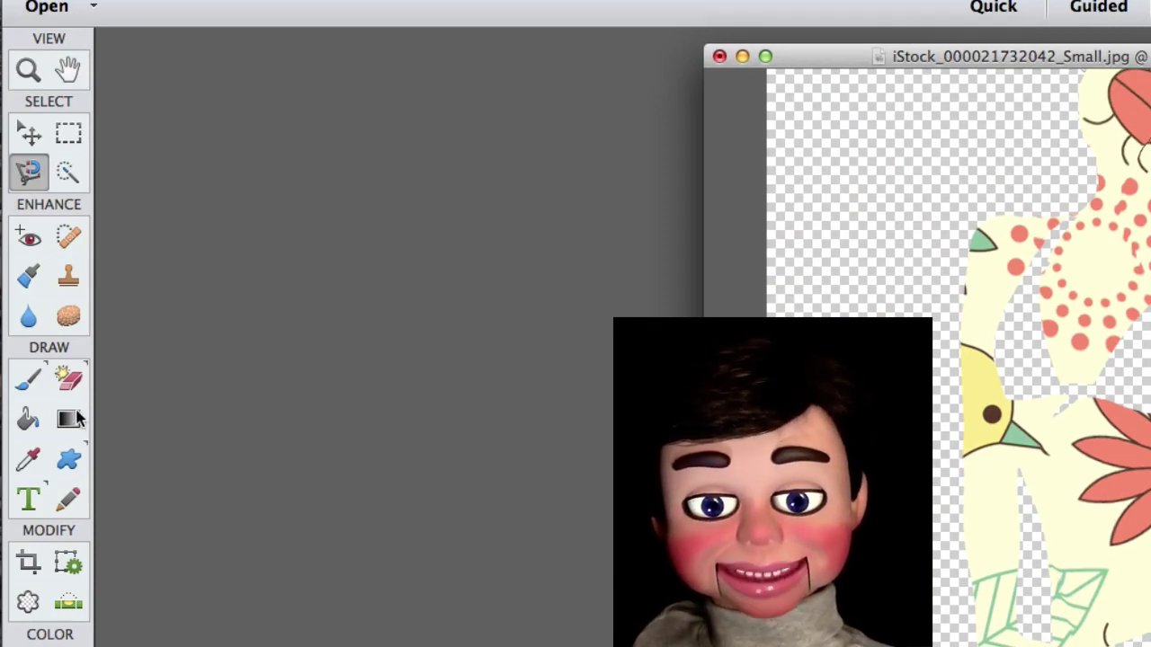
- Erase the pattern covering the woman's head and neck on Layer 1 with an enlarged standard Eraser brush
click(69, 384)
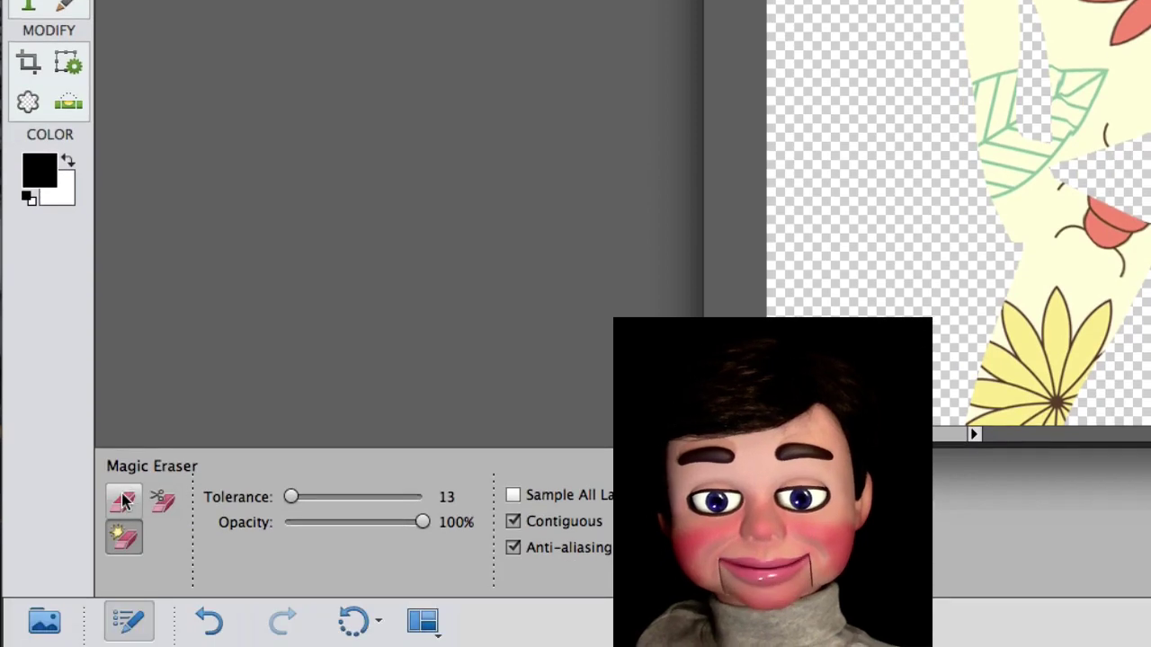
click(123, 501)
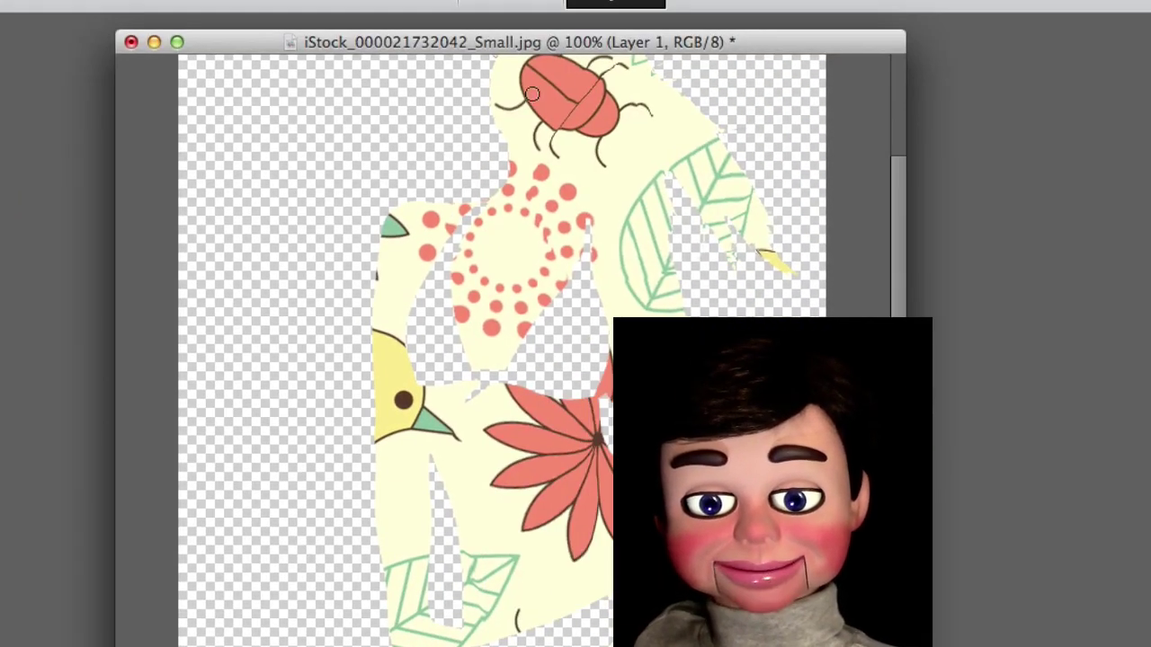
mouse_move(532, 94)
mouse_down()
mouse_move(583, 62)
mouse_move(550, 63)
mouse_move(668, 69)
mouse_move(555, 108)
mouse_up()
key(bracketright)
key(bracketright)
key(bracketright)
key(bracketright)
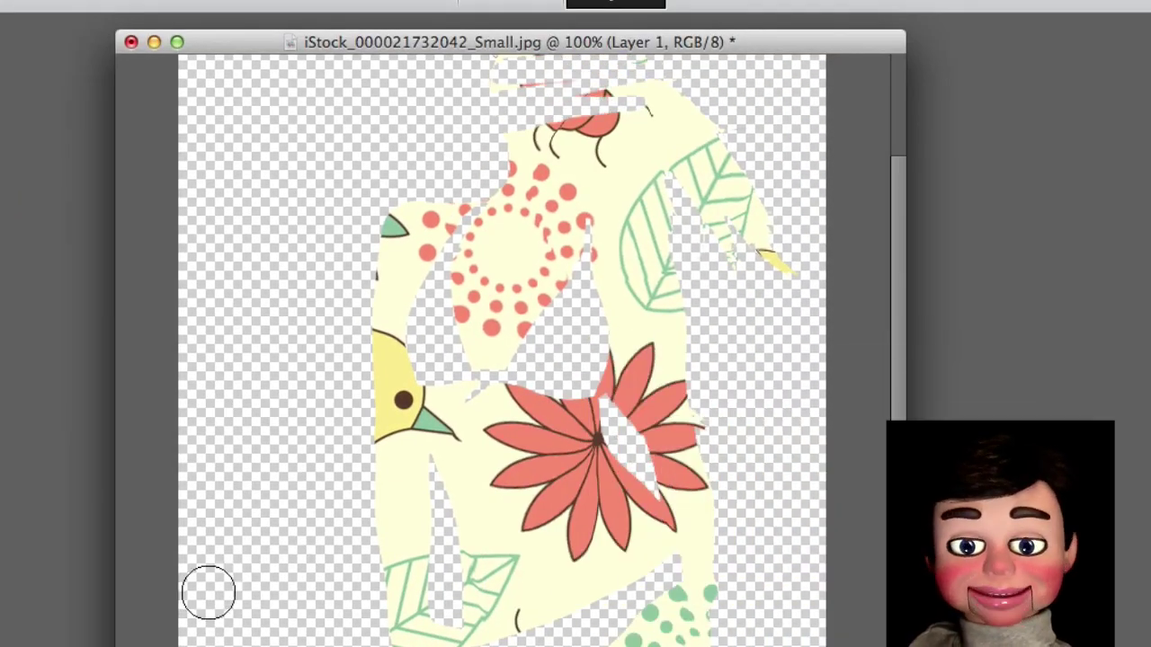
mouse_move(560, 57)
mouse_down()
mouse_move(548, 98)
mouse_move(654, 88)
mouse_move(510, 157)
mouse_move(536, 162)
mouse_move(515, 169)
mouse_move(555, 182)
mouse_up()
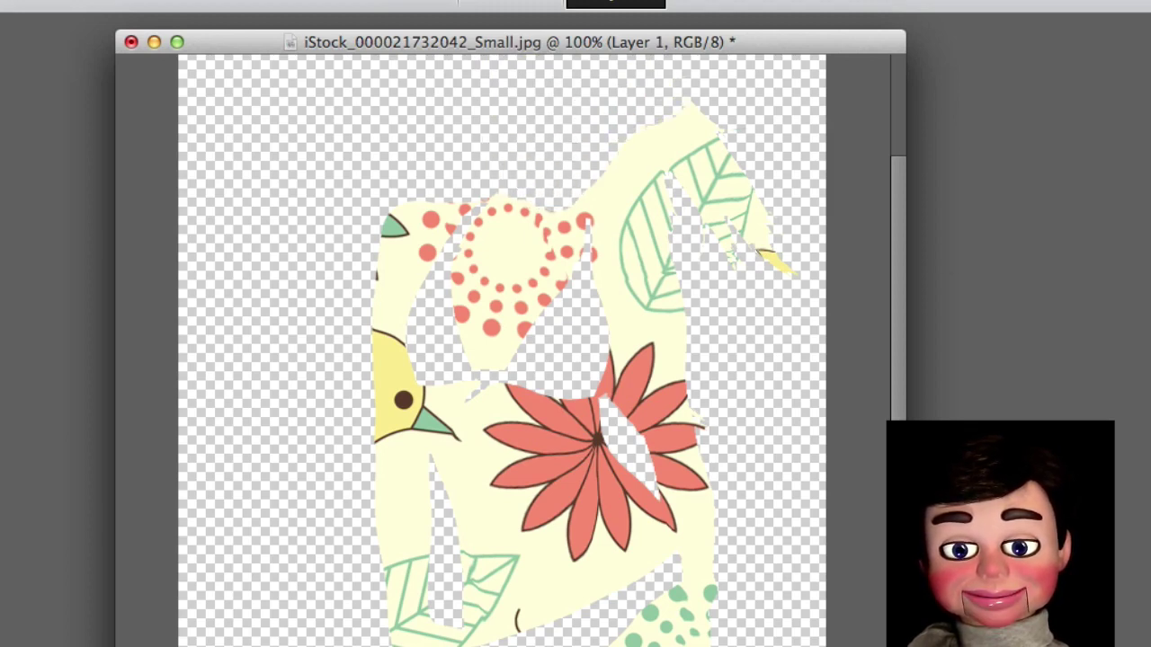